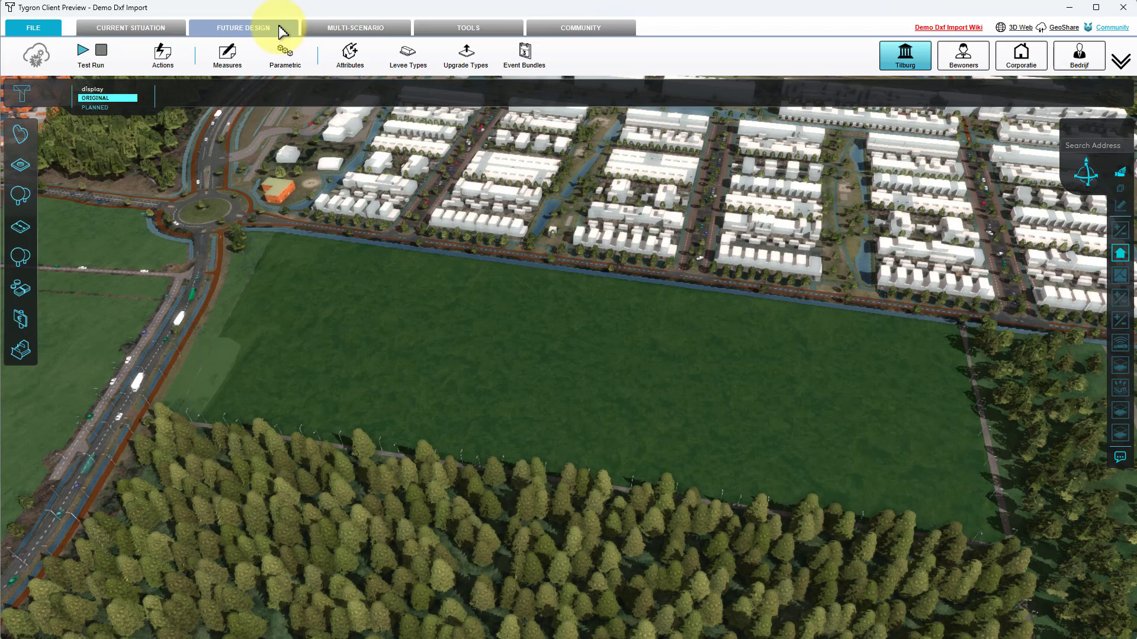
Step: Start a geo data import for the current situation that adds a new measure containing buildings
left_click(146, 30)
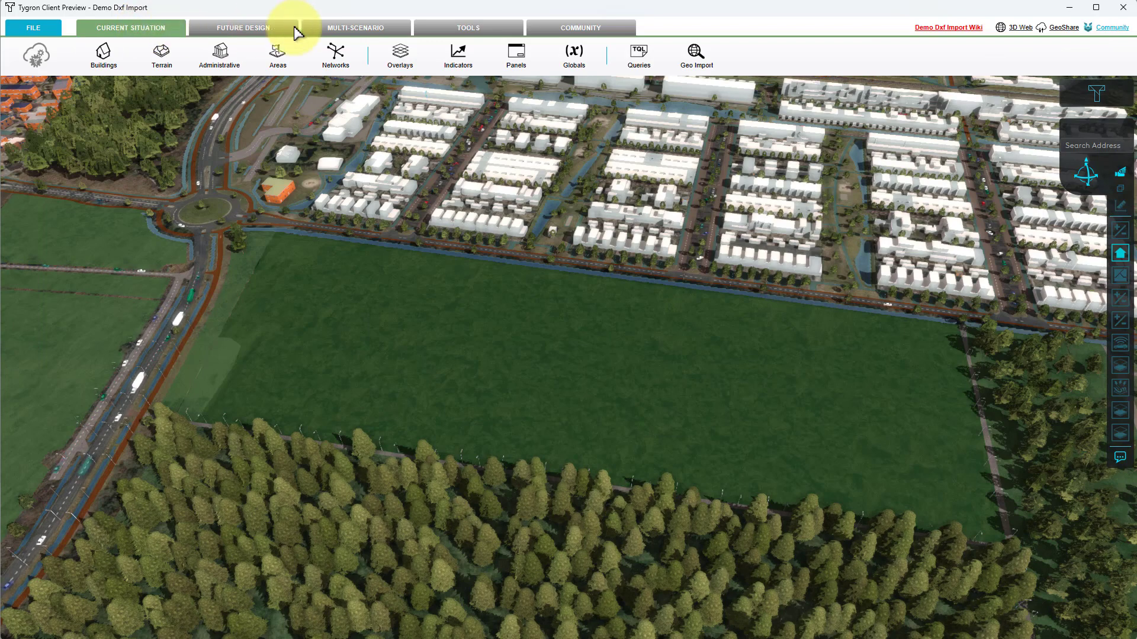
left_click(691, 54)
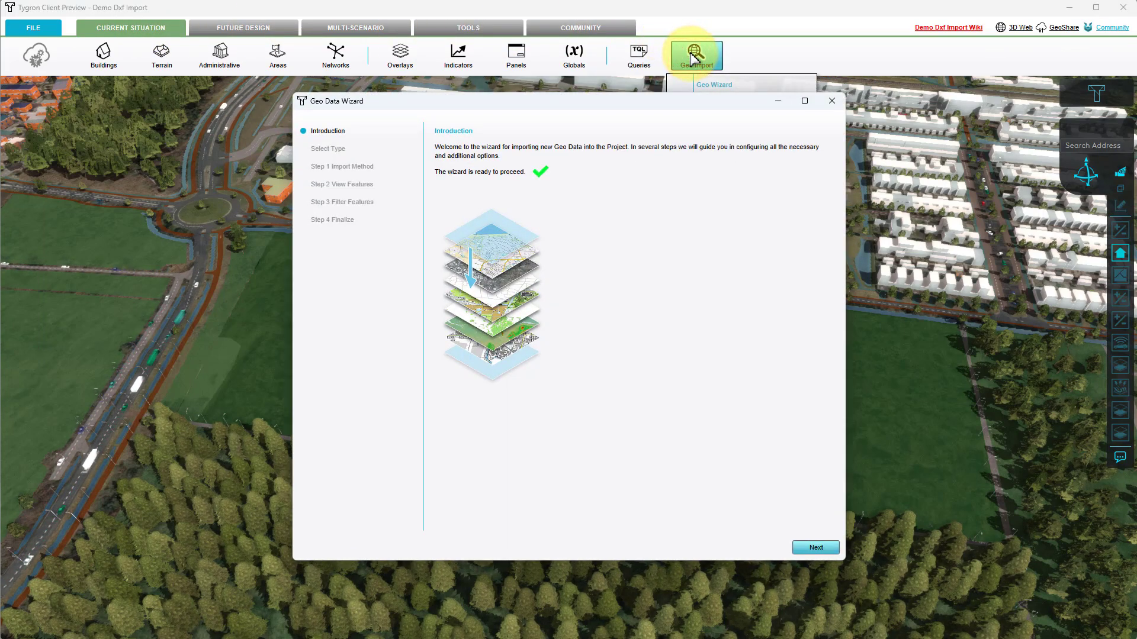
left_click(808, 548)
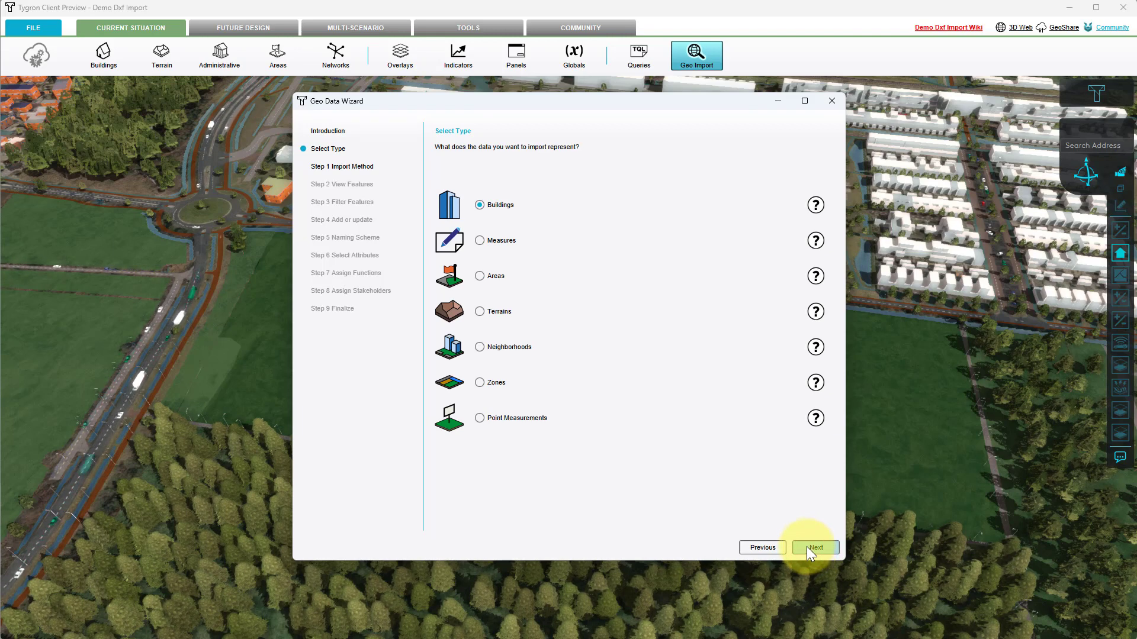
left_click(489, 240)
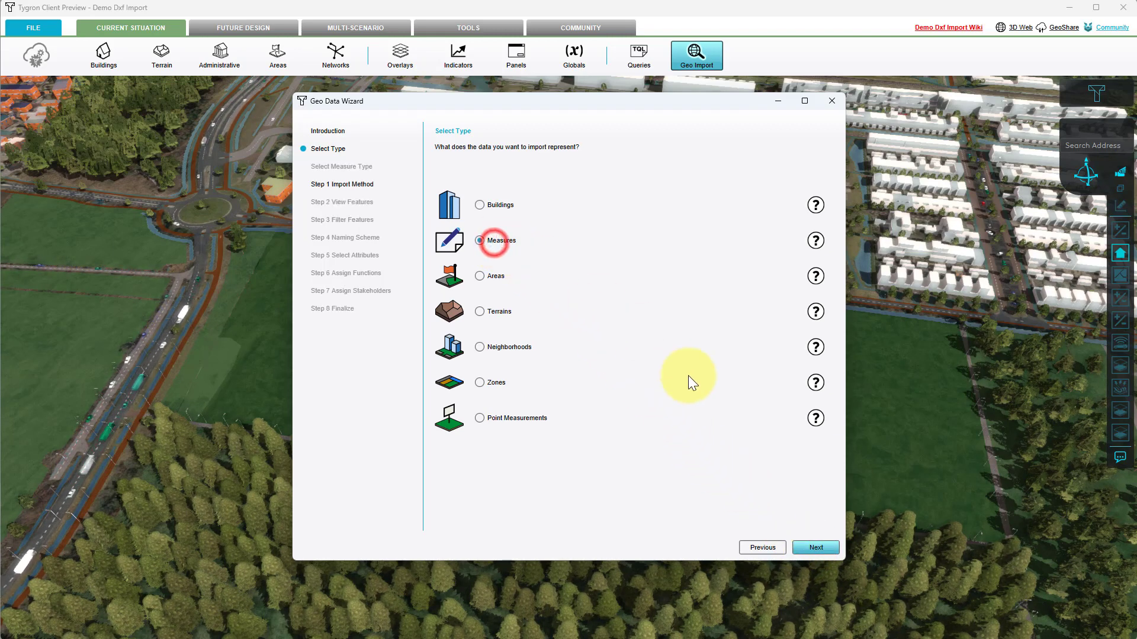
left_click(799, 545)
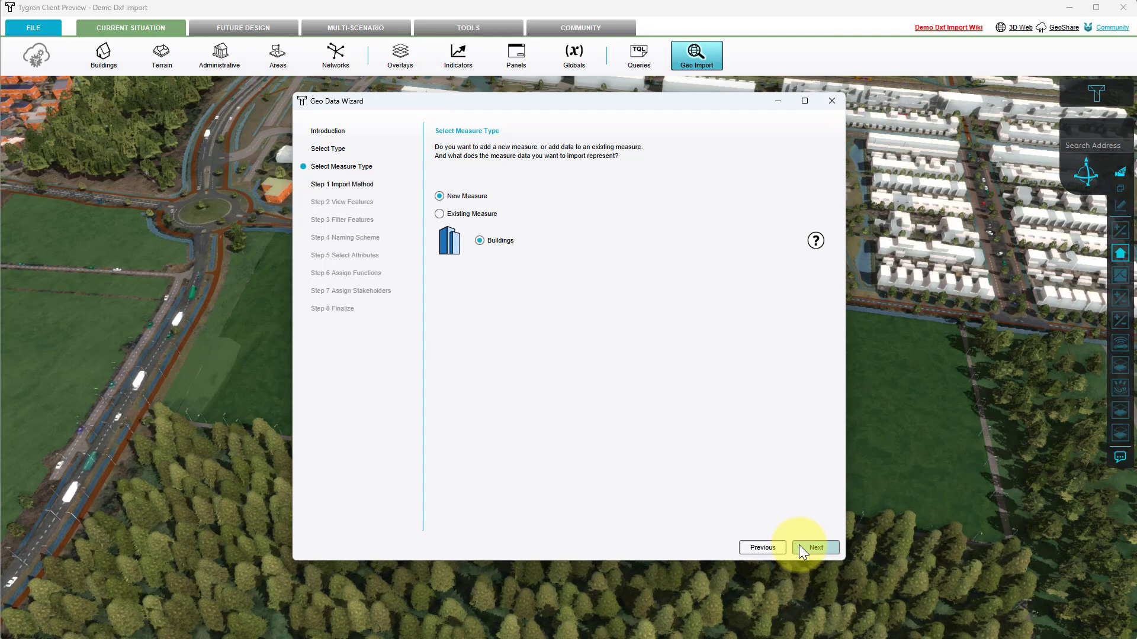
left_click(798, 545)
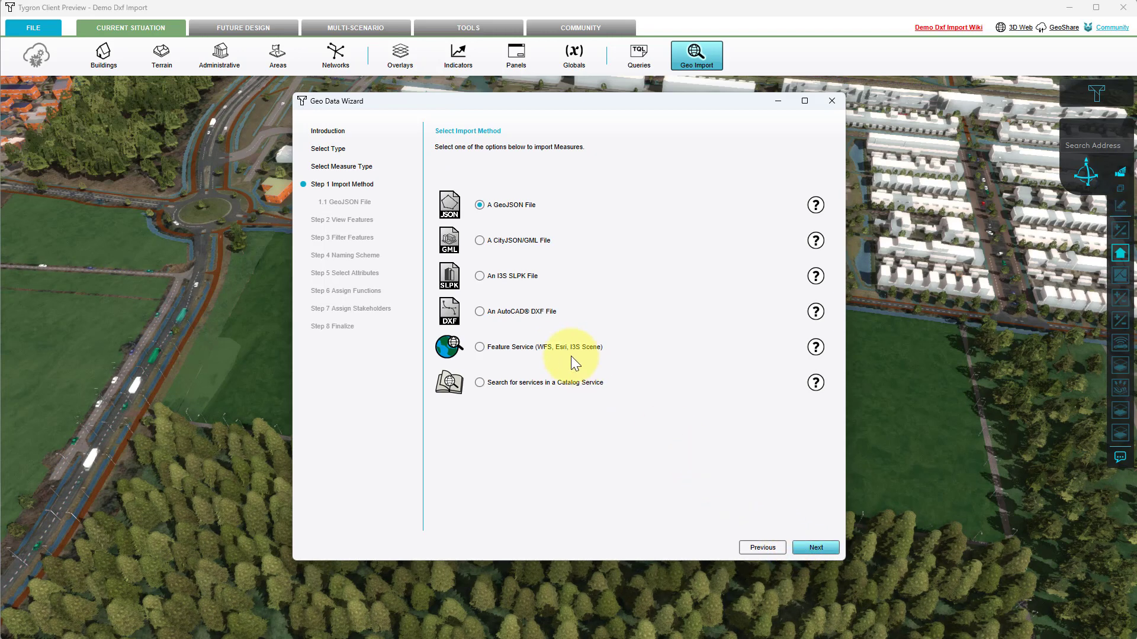
Step: Choose an AutoCAD DXF file as import method and select demo_dxf_import.dxf from the demo_dxf folder on the public share
left_click(500, 310)
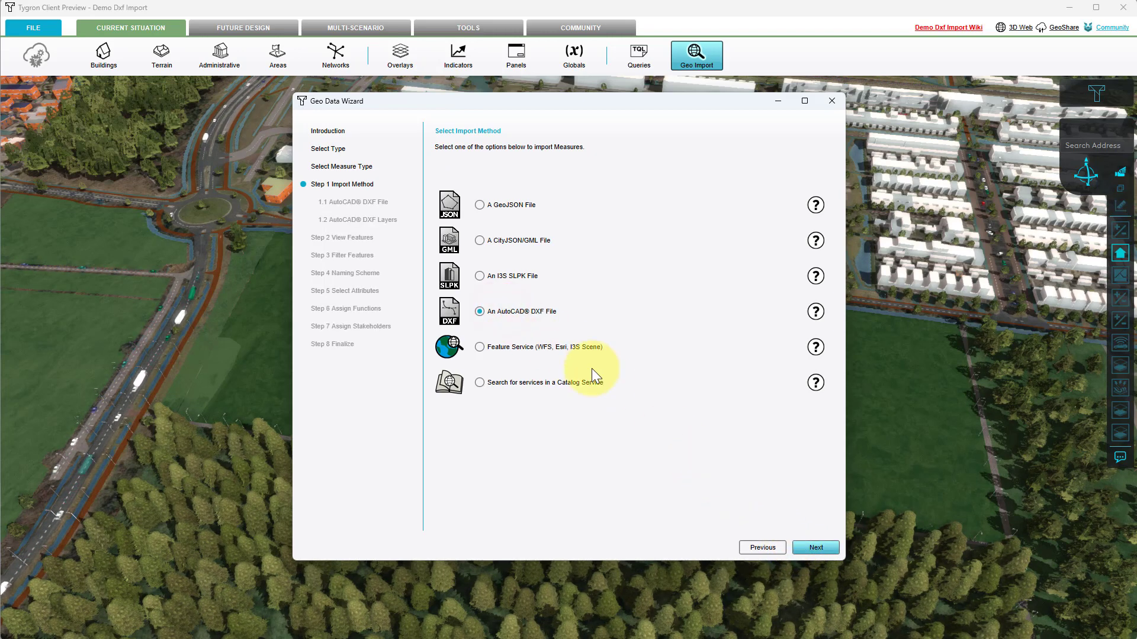
left_click(802, 545)
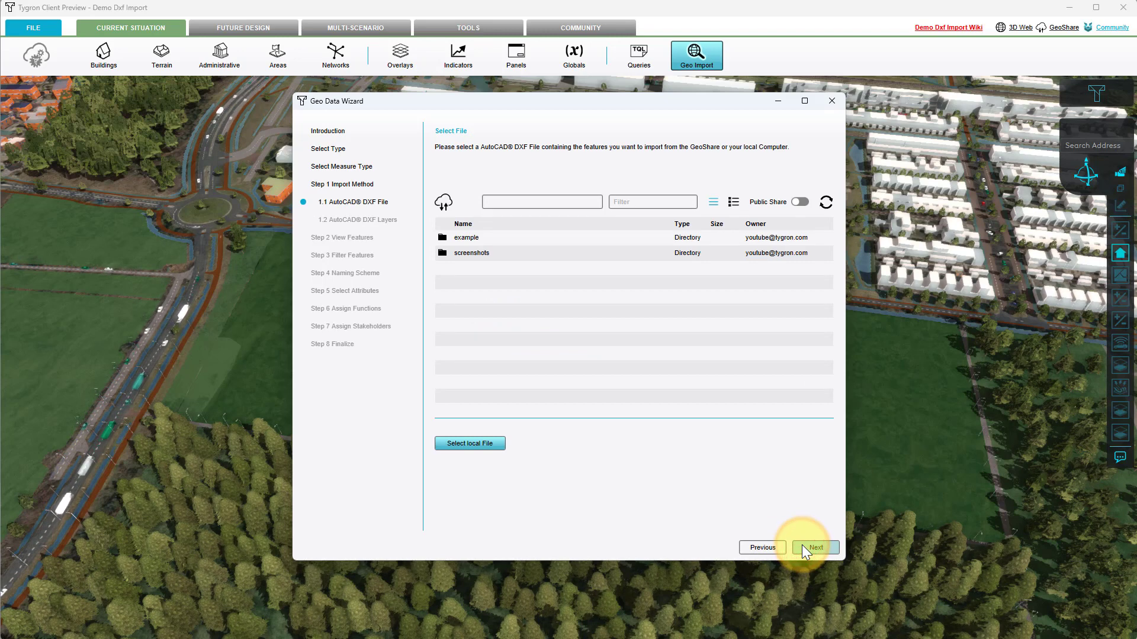
left_click(799, 202)
double_click(480, 238)
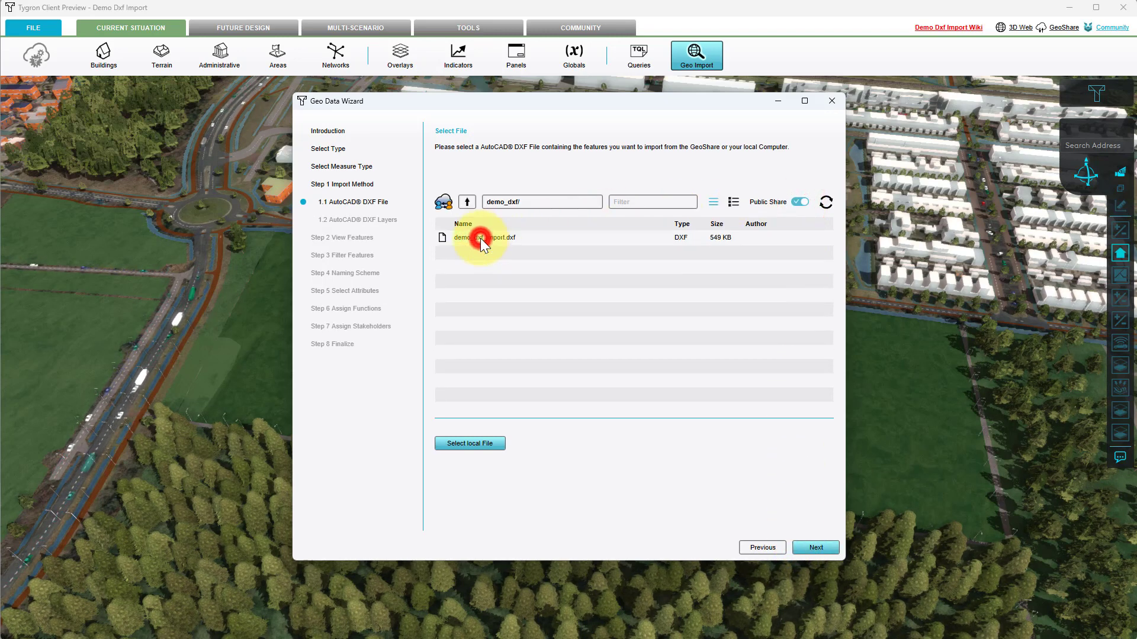
double_click(481, 238)
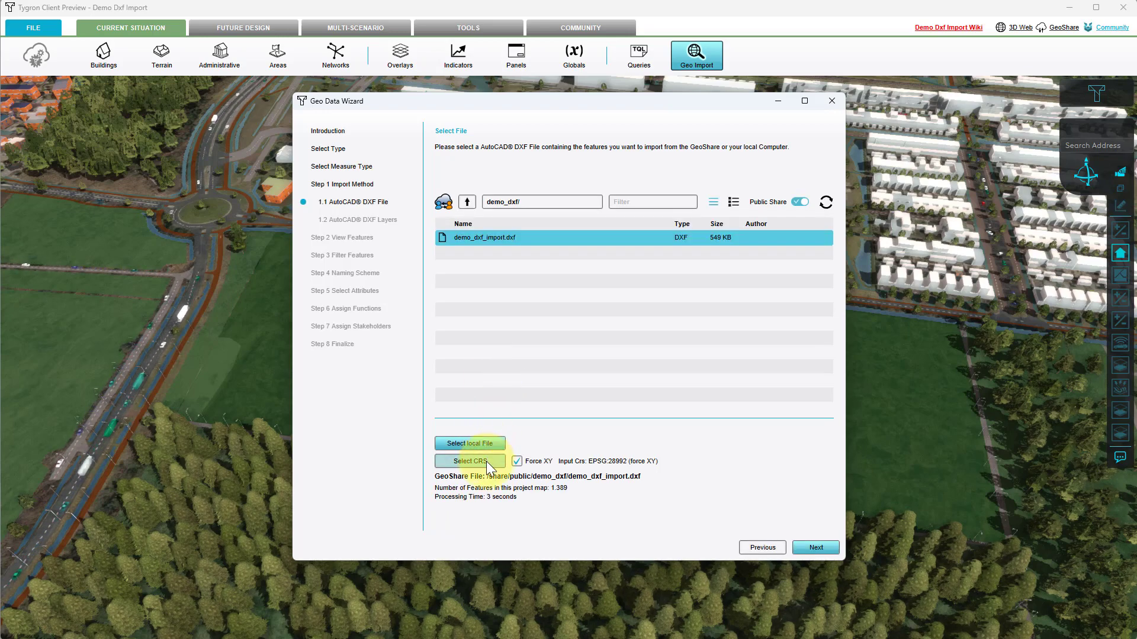
Step: Set the DXF file's coordinate reference system to EPSG:28992 and continue to its layers
left_click(483, 461)
left_click(386, 240)
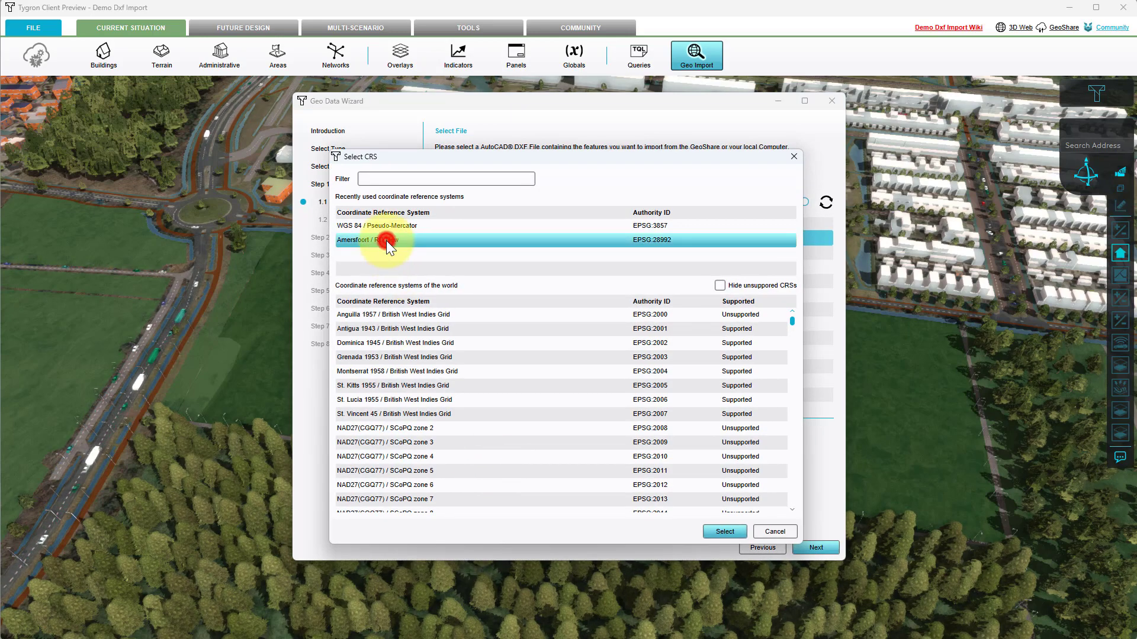
left_click(386, 240)
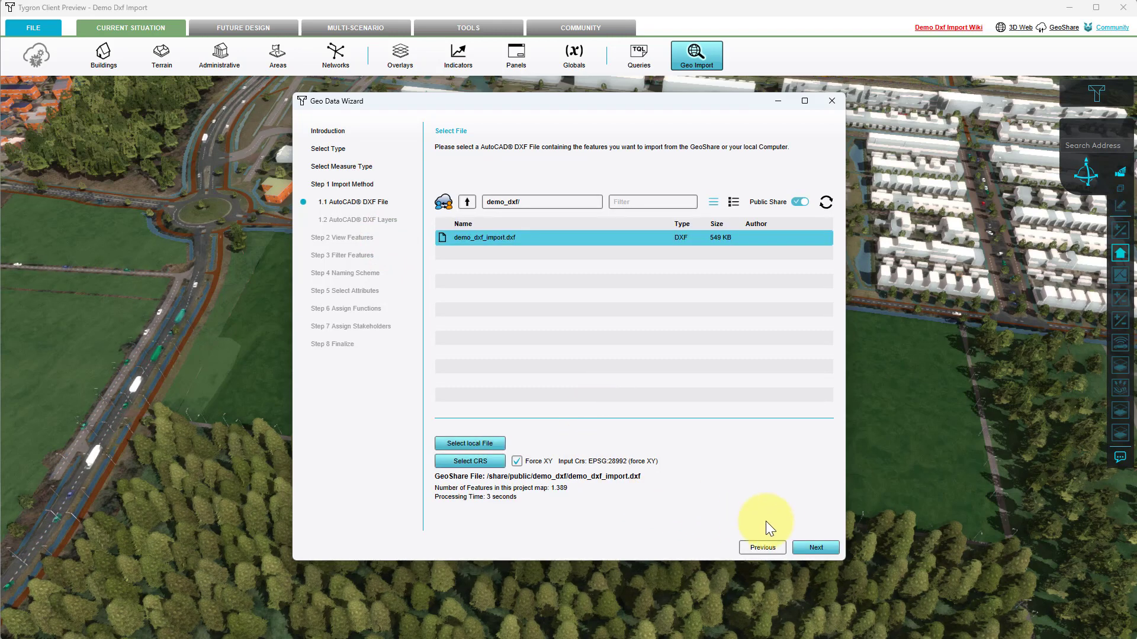
left_click(804, 548)
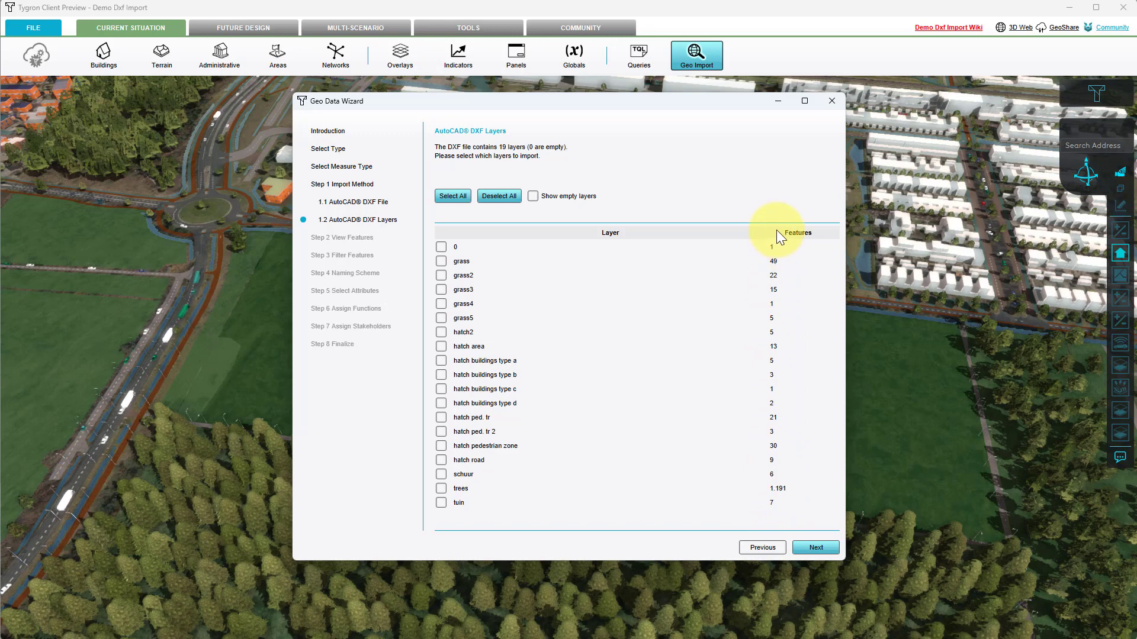
Step: Try selecting and deselecting all DXF layers and switching the display of empty layers on and off
left_click(441, 197)
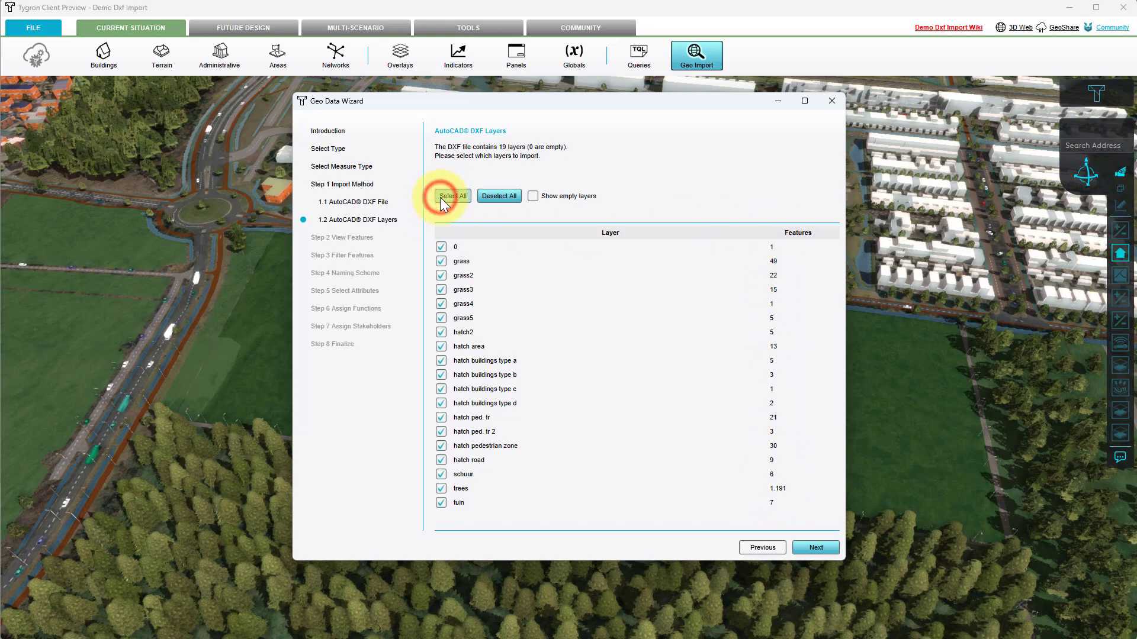
left_click(494, 199)
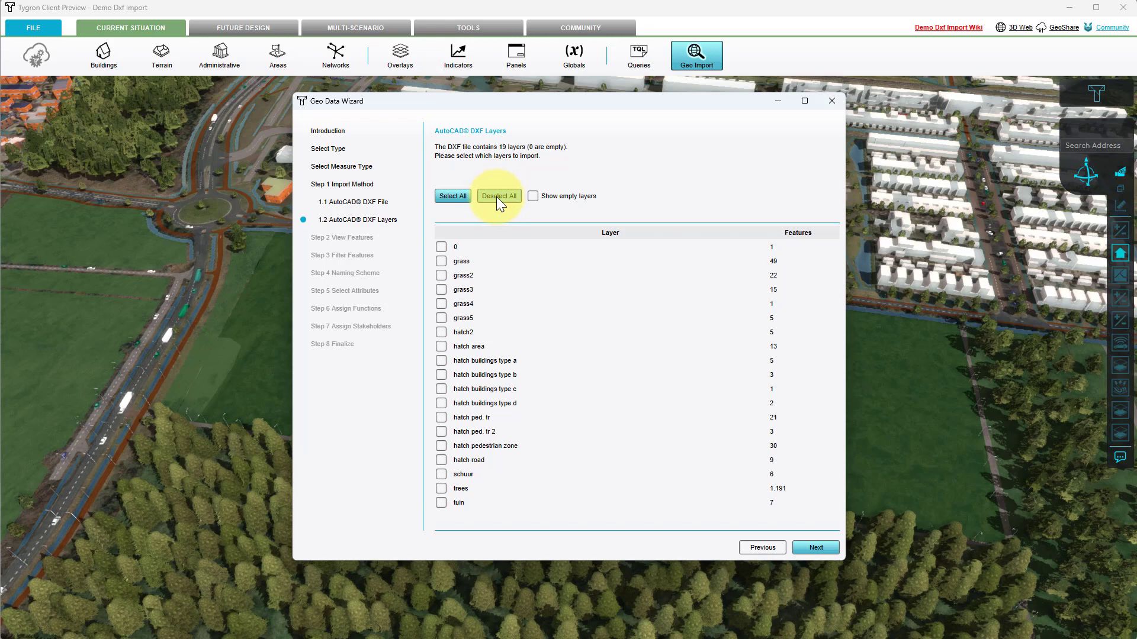
left_click(533, 197)
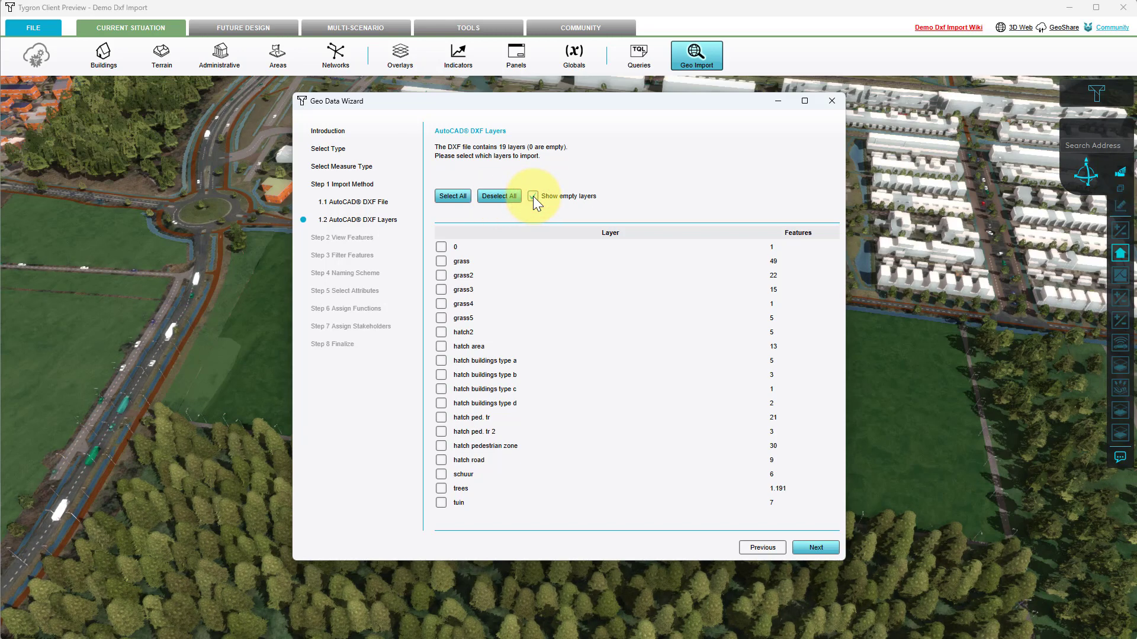
left_click(533, 197)
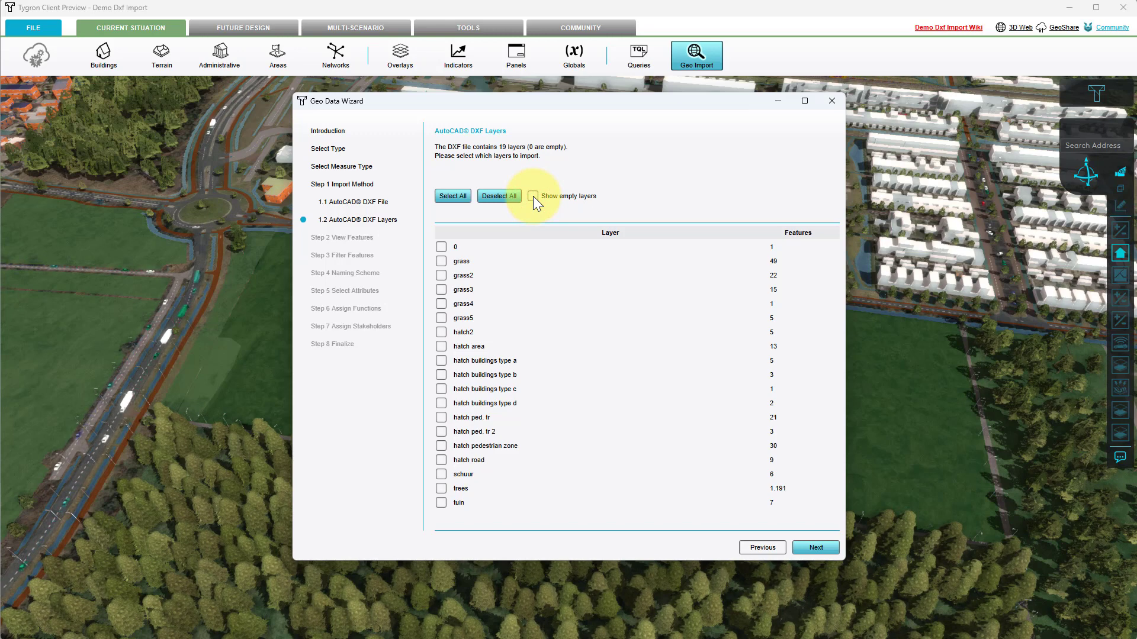
Step: Select the layers hatch buildings type a, b, c and d for import
left_click(441, 361)
left_click(441, 375)
left_click(441, 389)
left_click(441, 403)
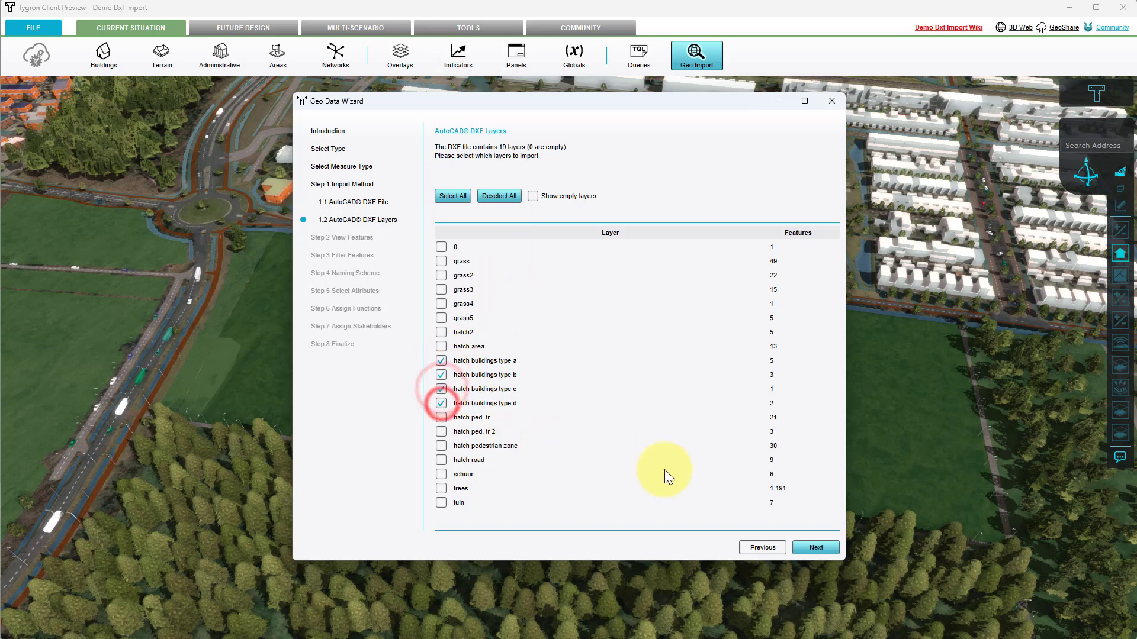
left_click(808, 547)
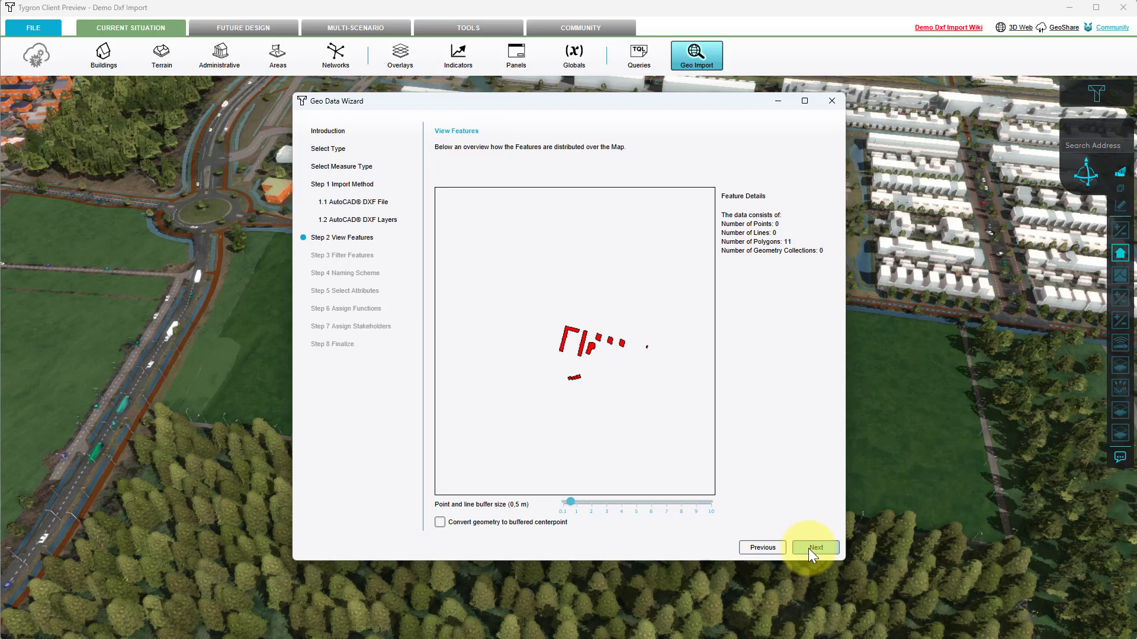
Step: Import the features without filtering, name them by the LAYER attribute, and keep all attributes selected
left_click(809, 548)
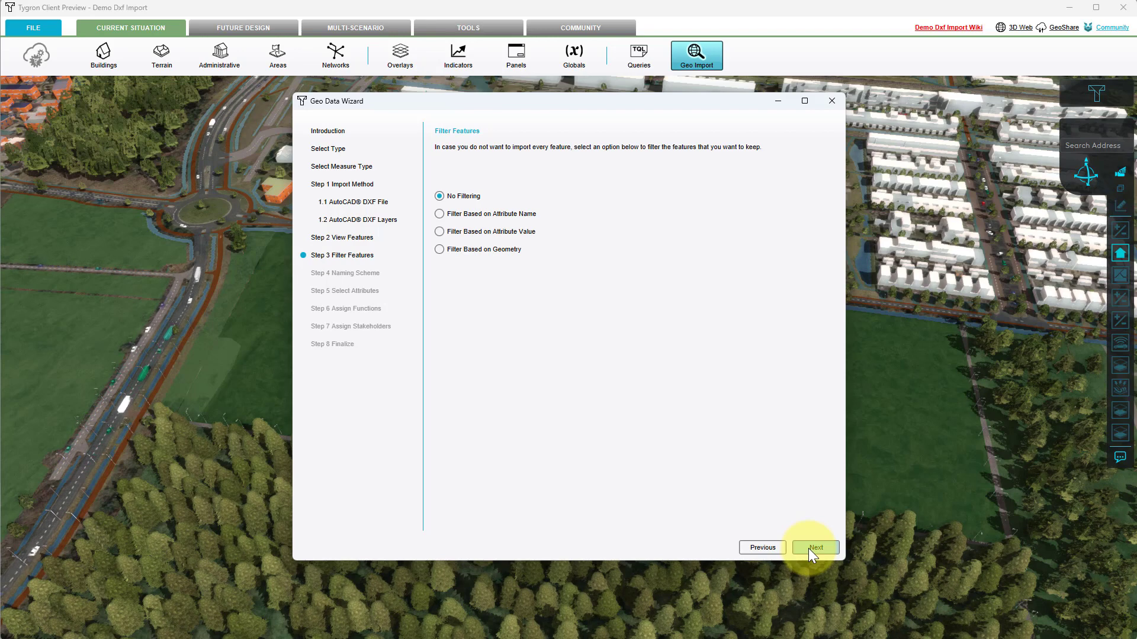
left_click(815, 547)
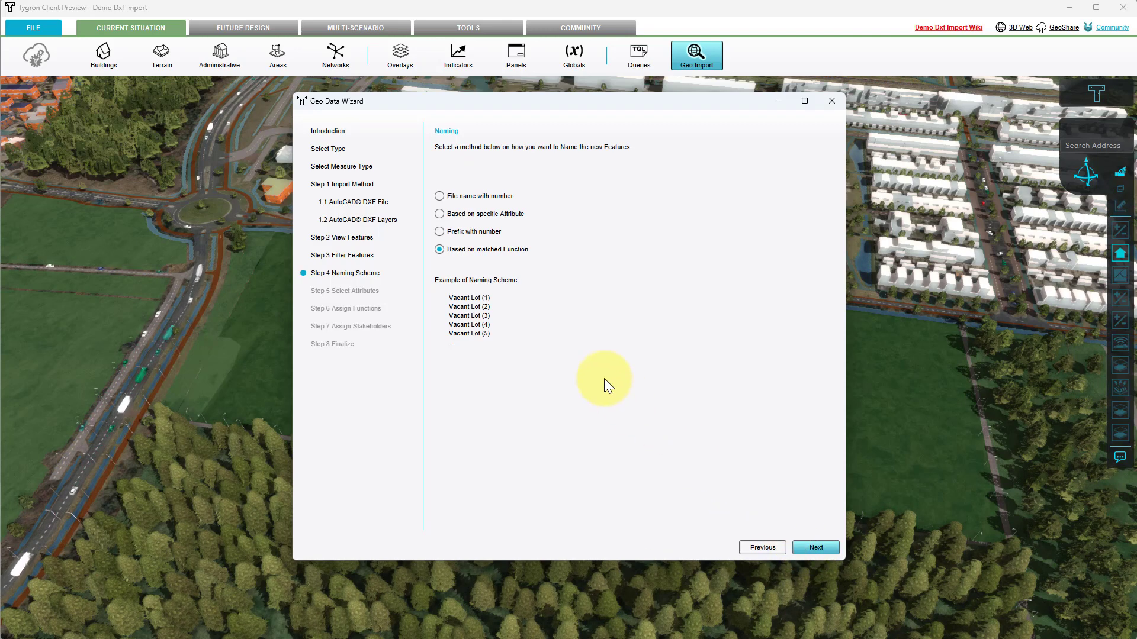
left_click(440, 214)
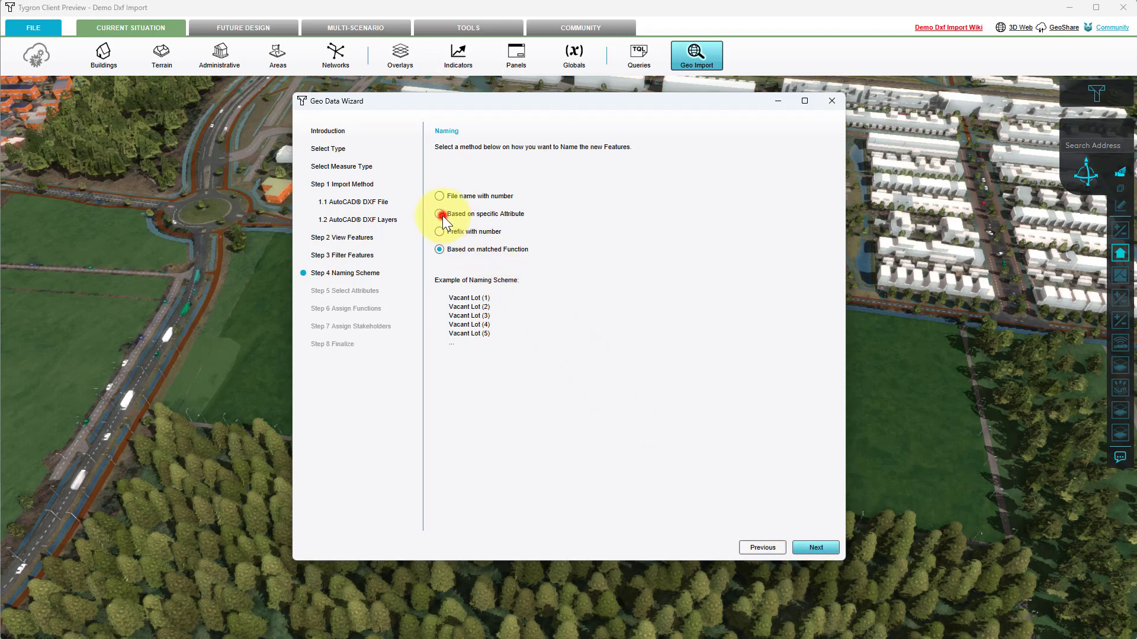
left_click(635, 215)
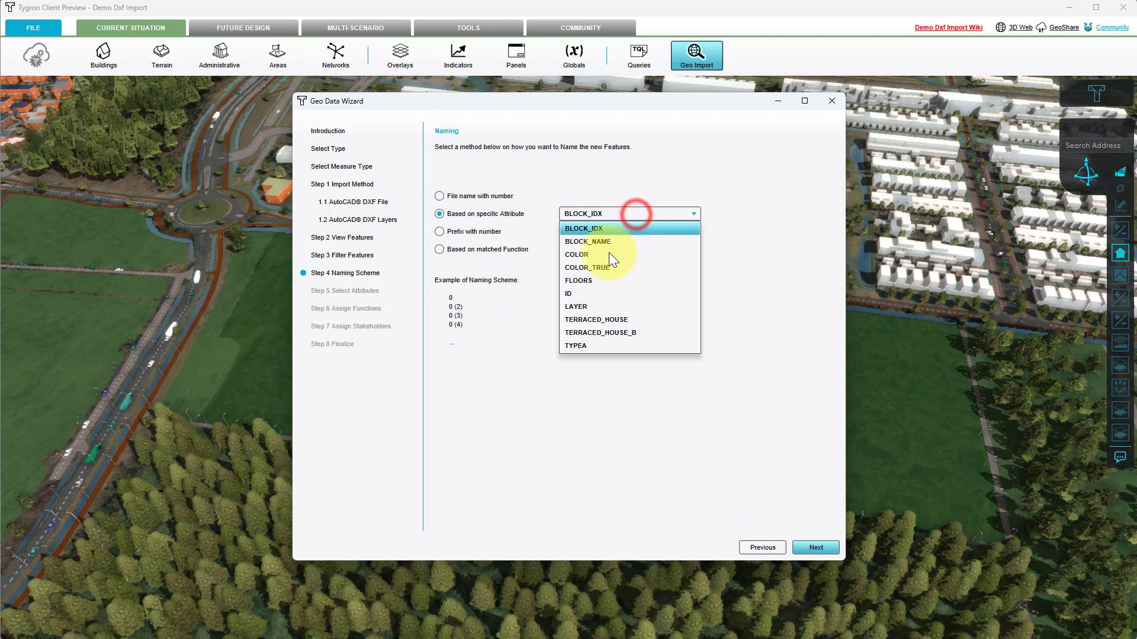
left_click(587, 304)
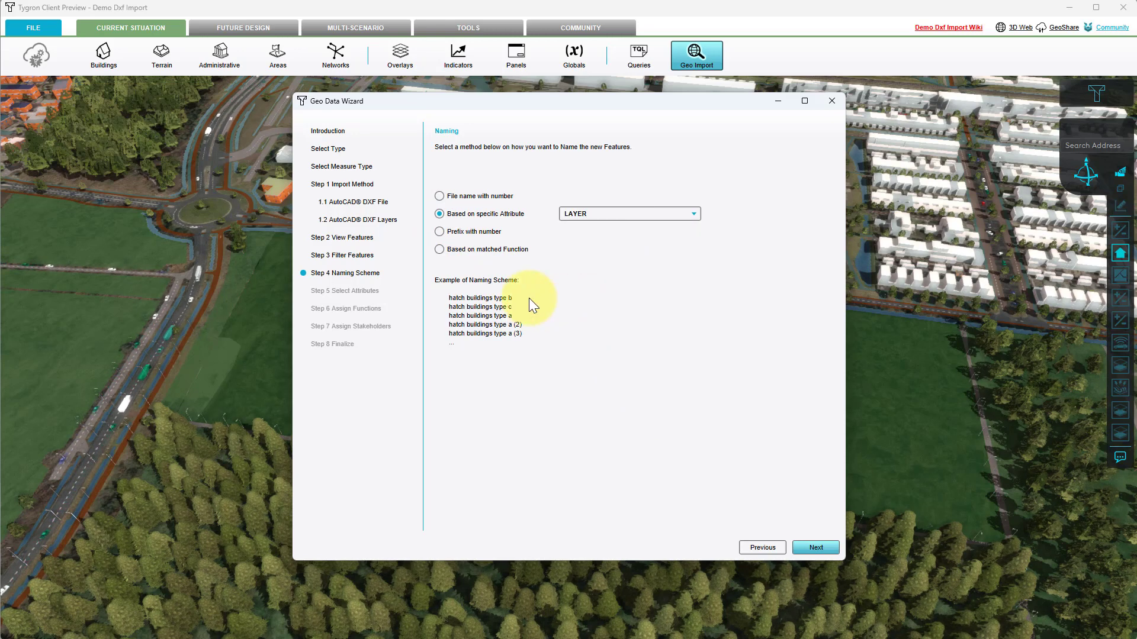
left_click(806, 551)
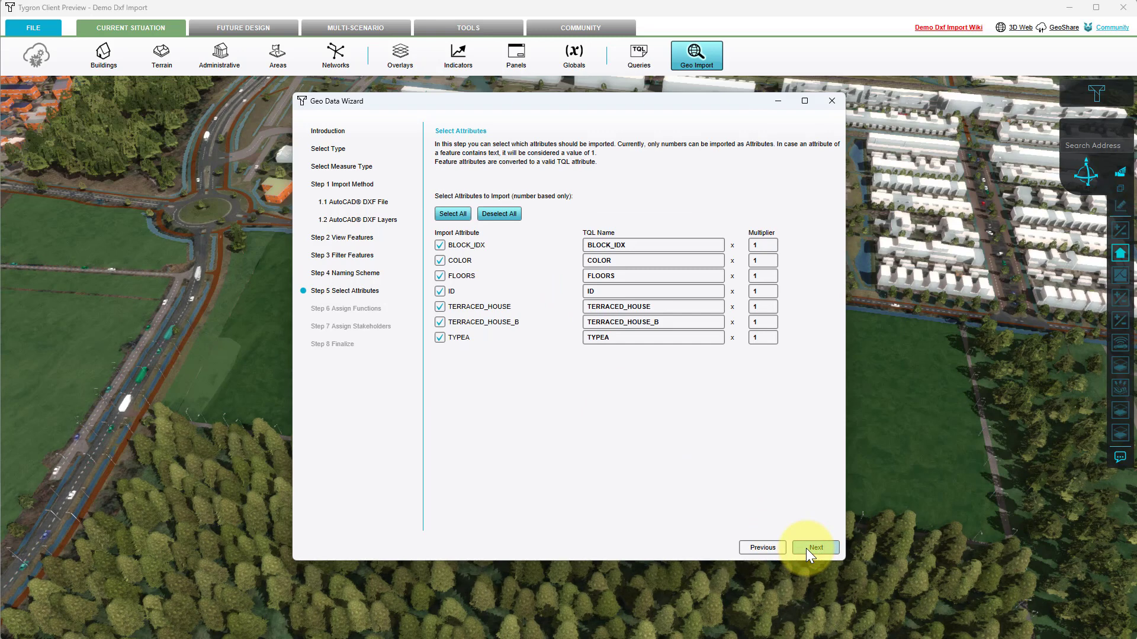
left_click(805, 548)
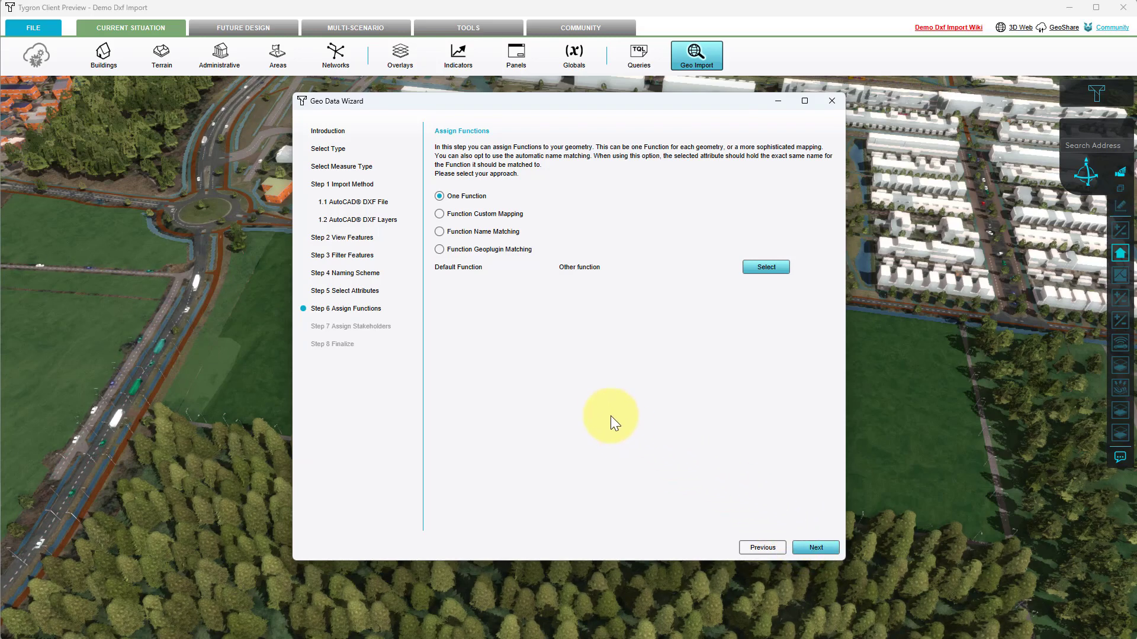
Step: Try assigning functions through Function Geoplugin Matching with the DXF Matcher
left_click(438, 249)
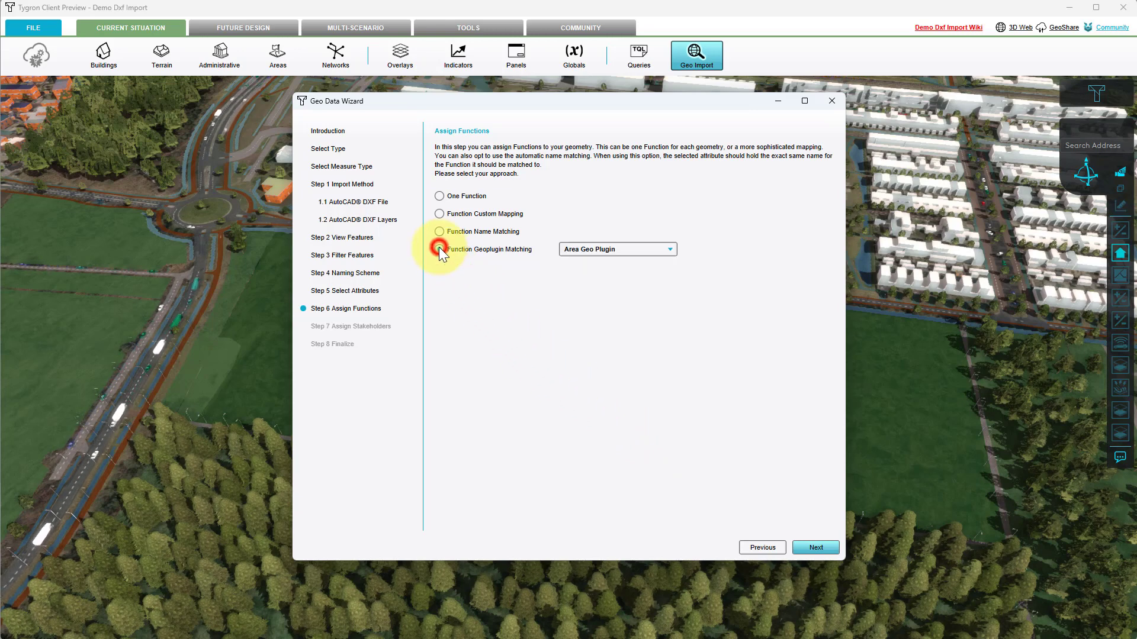
left_click(616, 249)
left_click(609, 277)
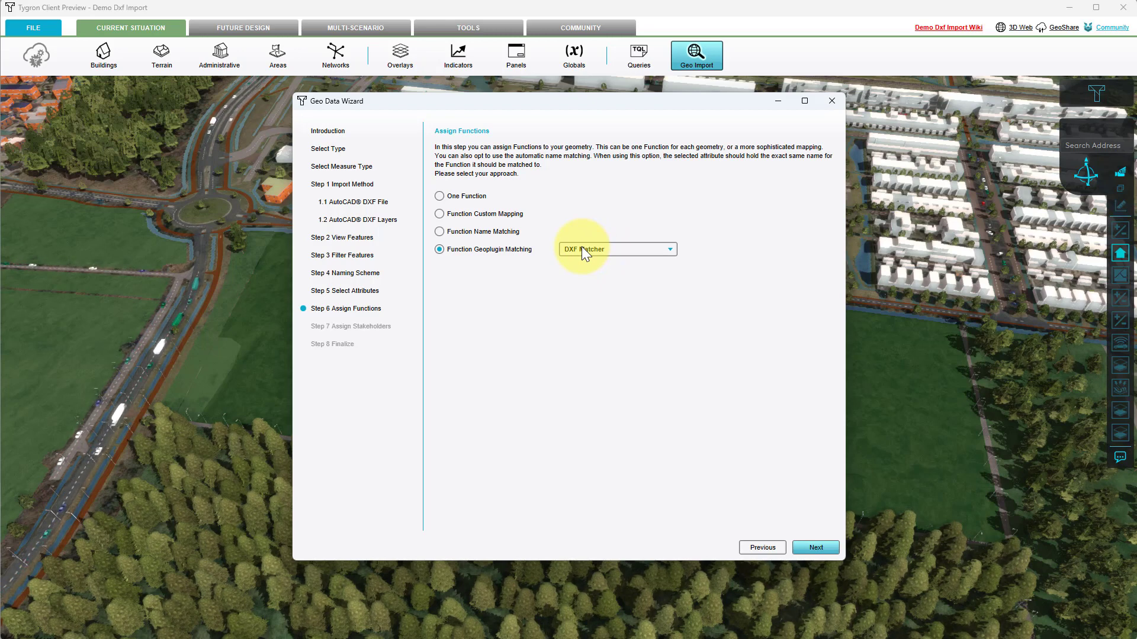
Step: Use Function Custom Mapping and add a function filter matching the LAYER attribute value hatch buildings type a
left_click(439, 214)
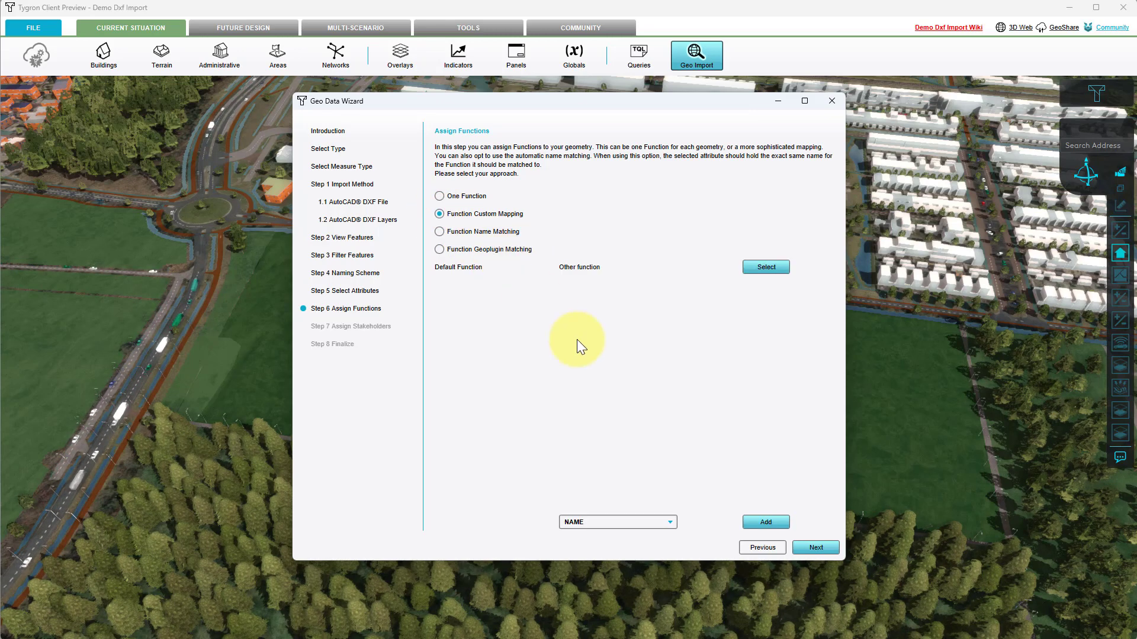
left_click(758, 520)
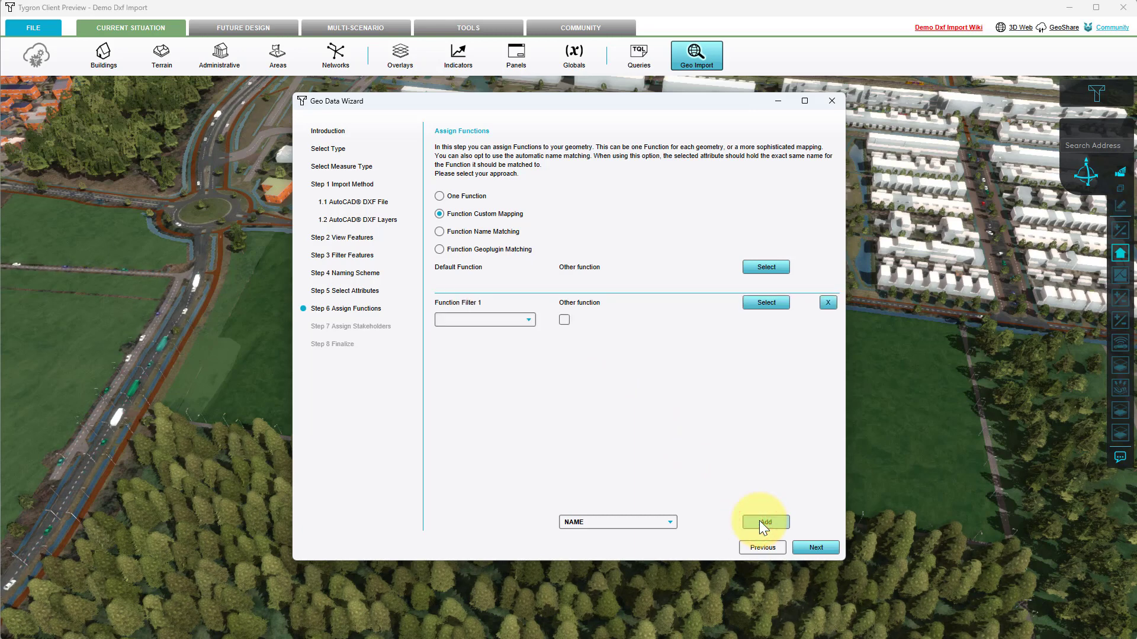
left_click(498, 319)
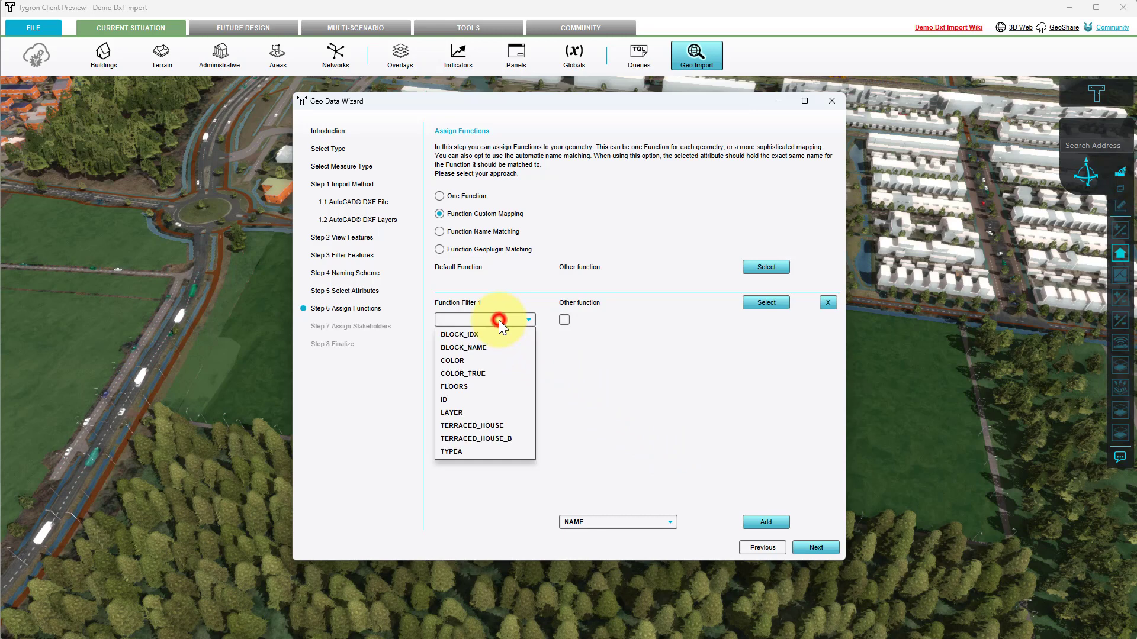
left_click(443, 414)
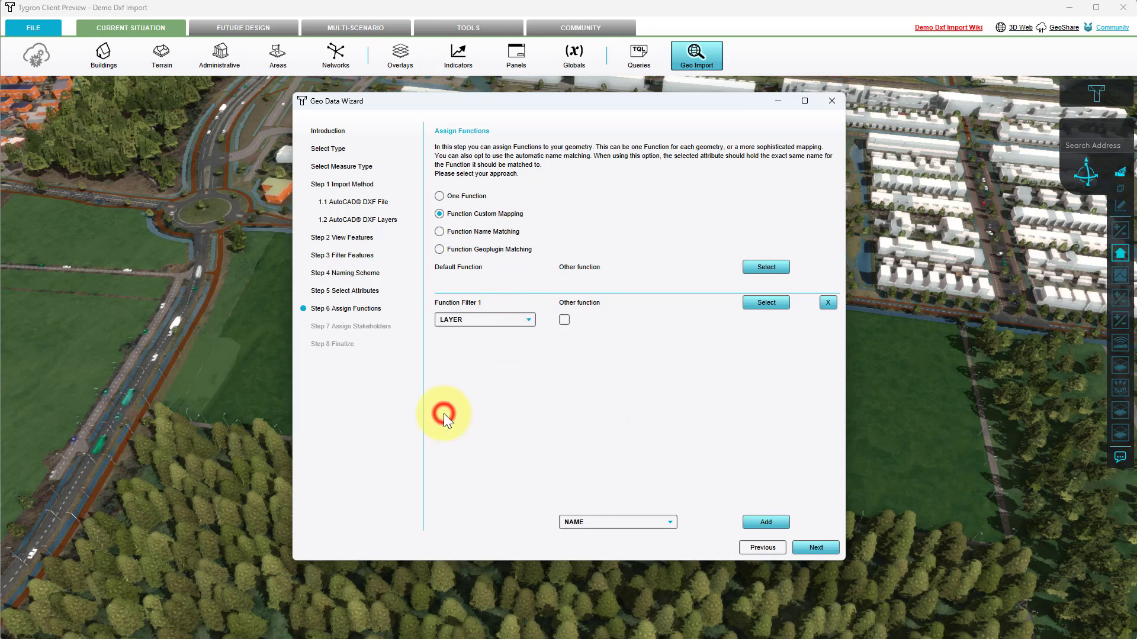
left_click(566, 322)
left_click(772, 322)
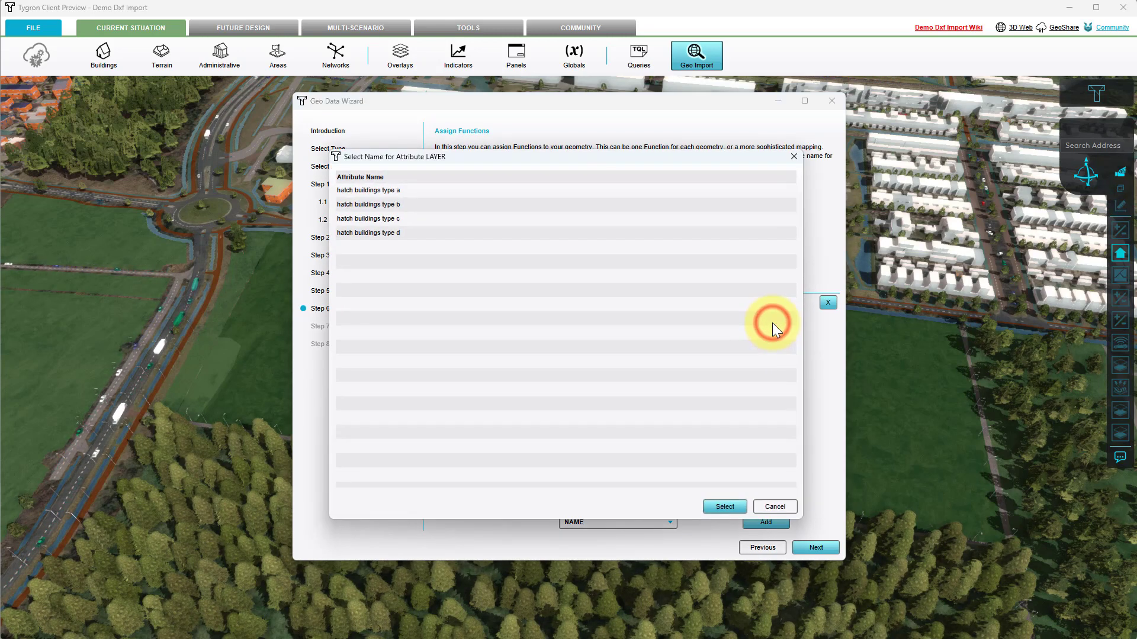
double_click(399, 189)
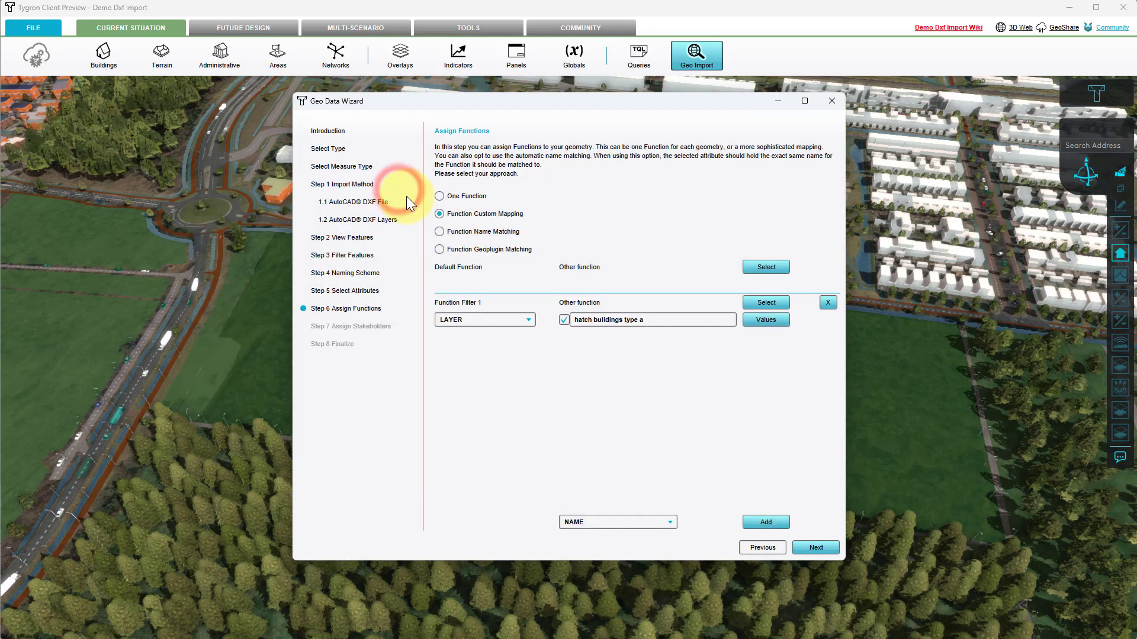
Step: Assign the Market Housing function Classic midlevel house to the filter for hatch buildings type a
left_click(758, 302)
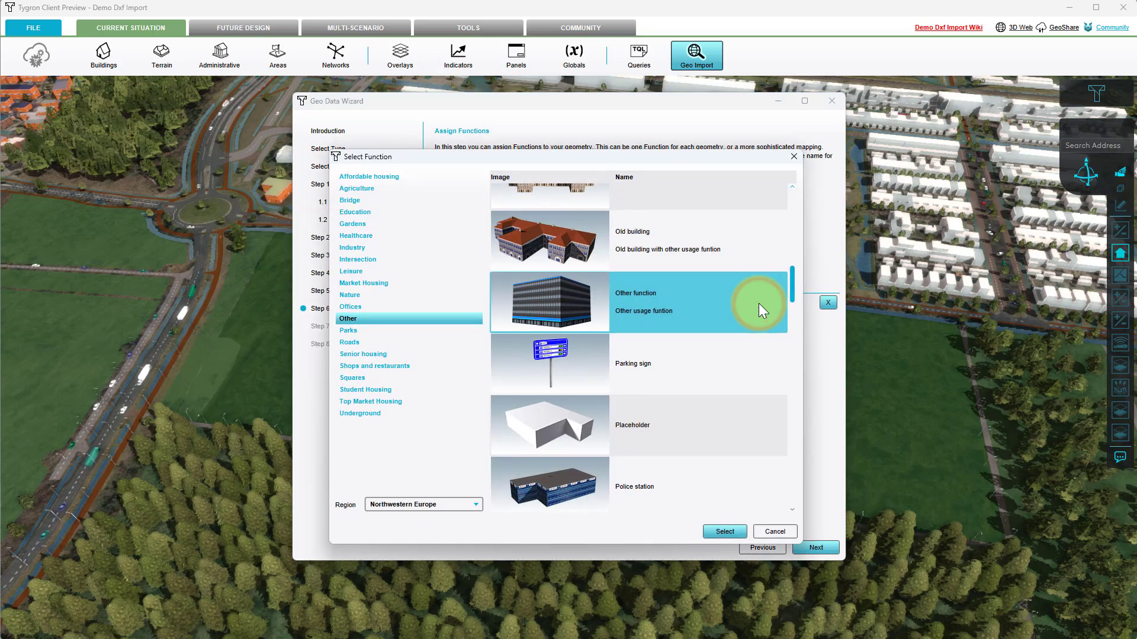
left_click(365, 281)
double_click(623, 230)
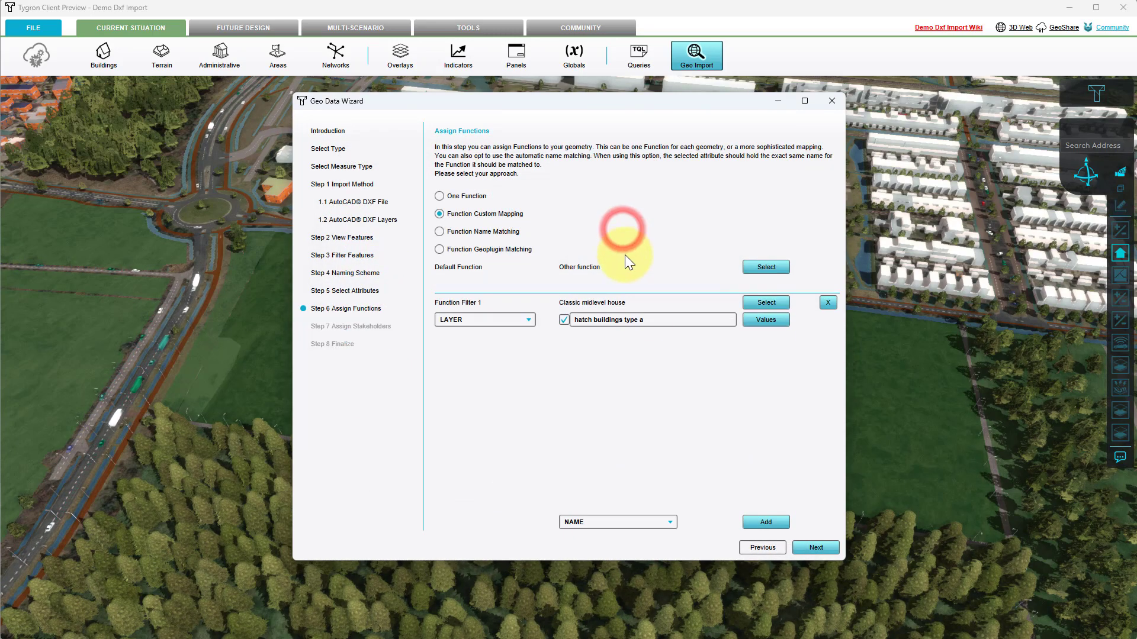
Step: Add a second function filter matching LAYER value hatch buildings type b and assign it Mid-Century midlevel appartments
left_click(759, 523)
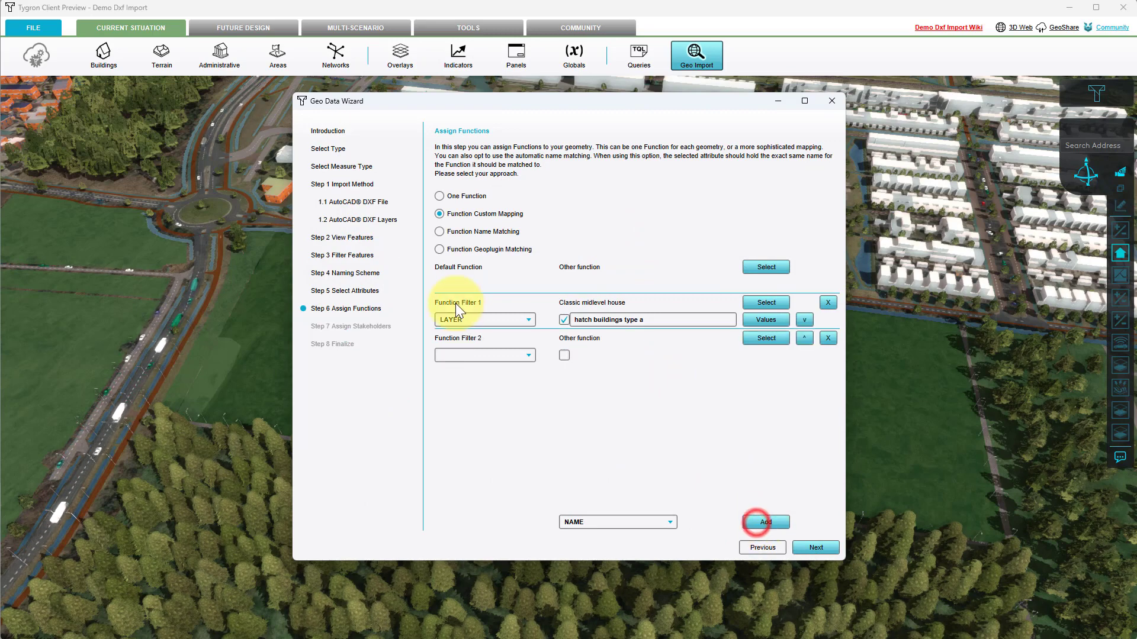
left_click(461, 353)
left_click(564, 355)
left_click(767, 355)
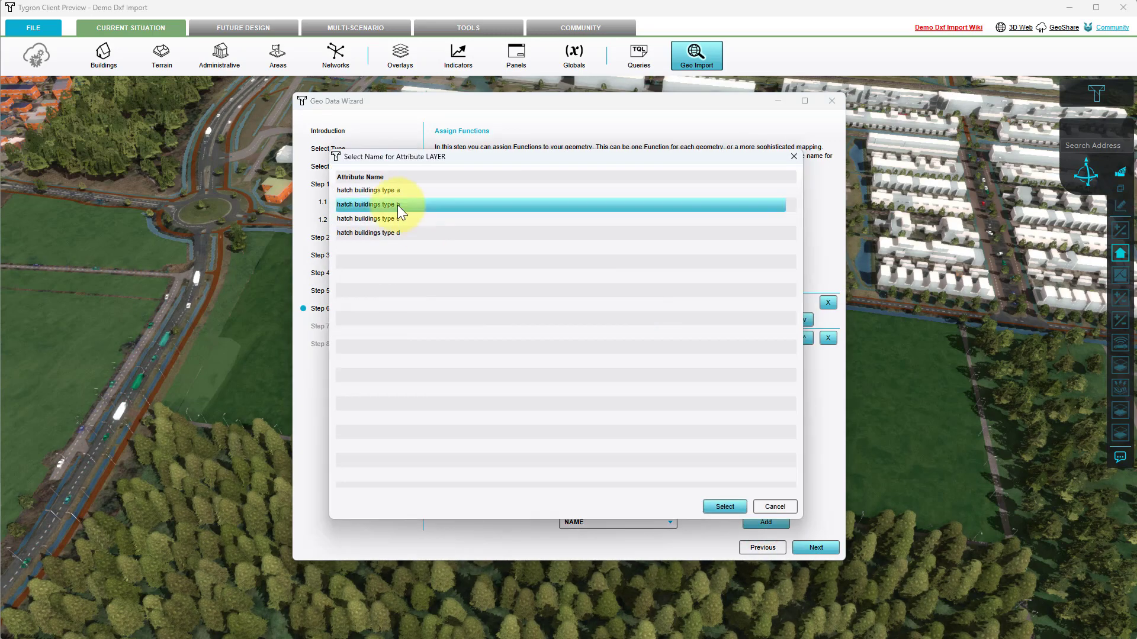
double_click(397, 204)
left_click(766, 338)
left_click(372, 293)
double_click(658, 328)
Step: Add a third function filter matching LAYER value hatch buildings type c and assign it Mid-Century midlevel house
left_click(766, 522)
left_click(485, 391)
left_click(451, 484)
left_click(564, 391)
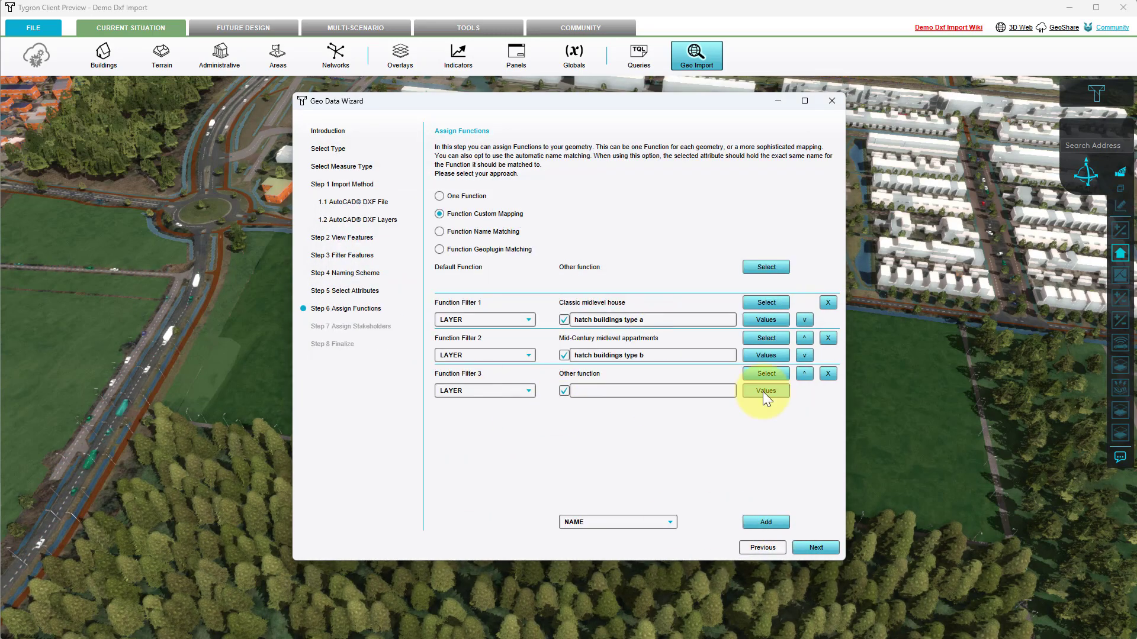
left_click(765, 391)
left_click(766, 373)
left_click(370, 284)
left_click(653, 298)
left_click(726, 531)
Step: Add a fourth function filter matching LAYER value hatch buildings type d, assign it Old midlevel house, and accept the function mapping
left_click(765, 522)
left_click(527, 426)
left_click(522, 484)
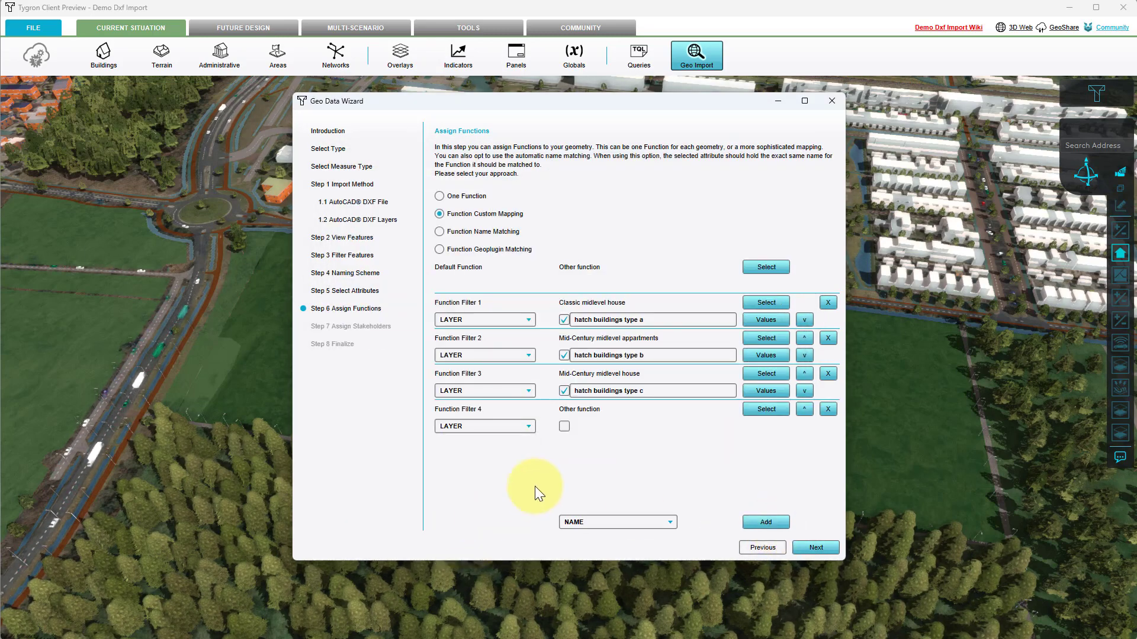
left_click(564, 426)
left_click(760, 427)
double_click(398, 234)
left_click(766, 409)
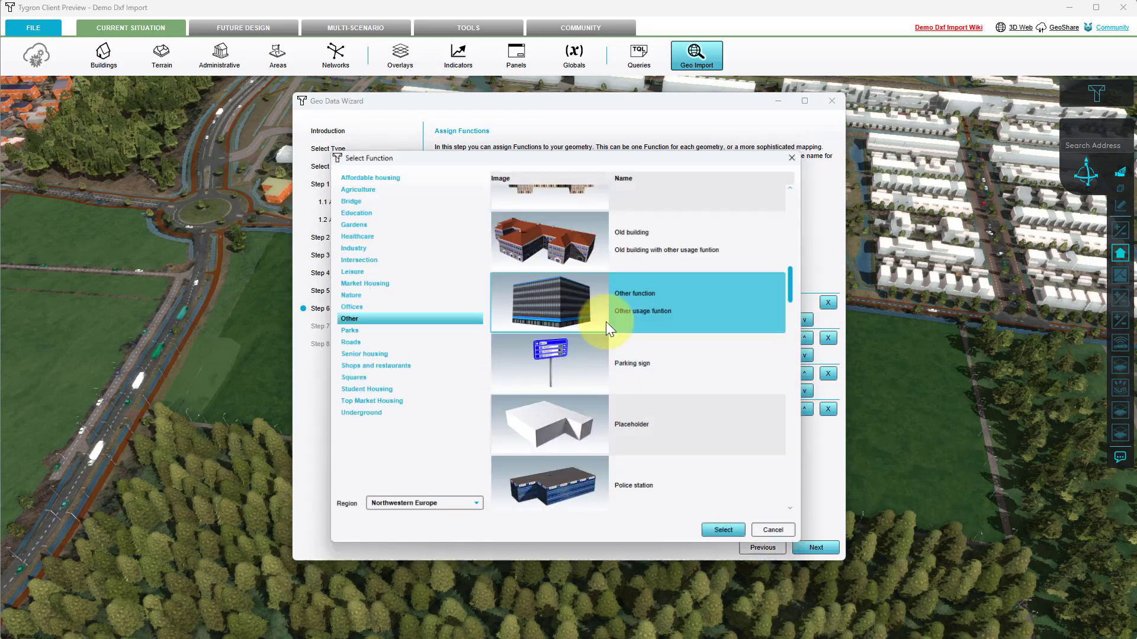
left_click(386, 282)
scroll(635, 391, "down", 5)
double_click(635, 394)
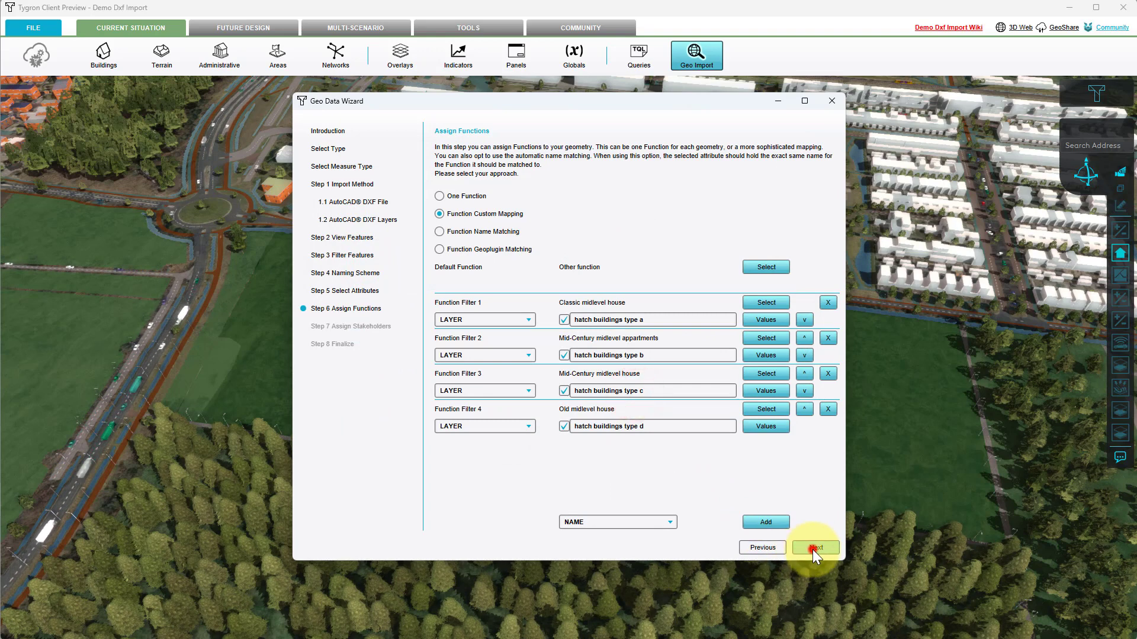
left_click(814, 548)
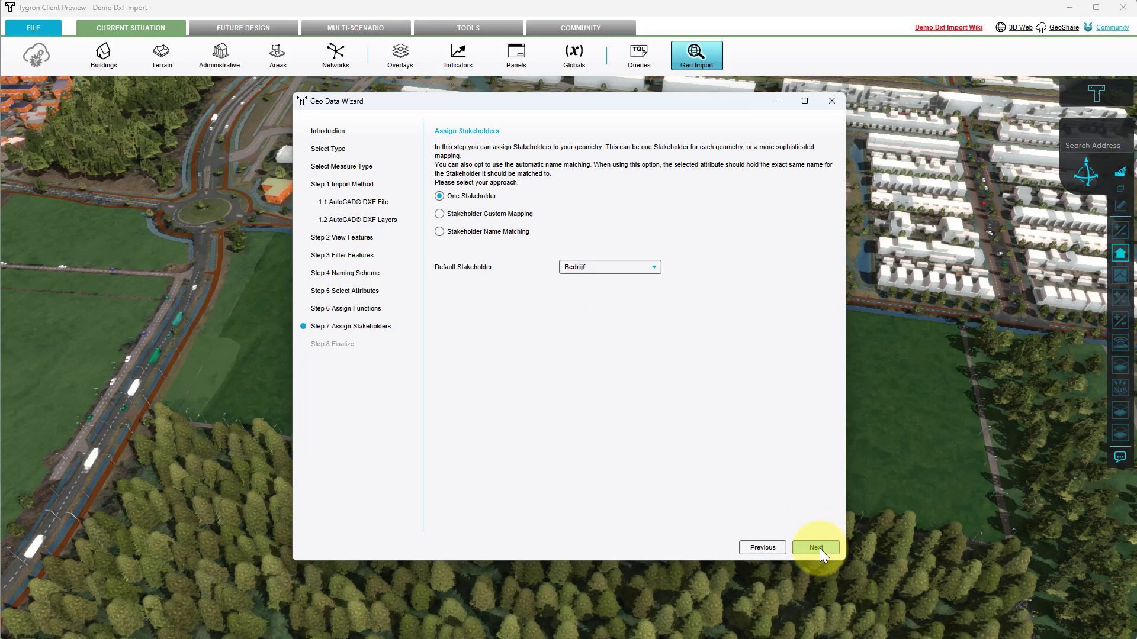
Step: Assign Buurtbewoners as the one default stakeholder and finish the import wizard to upload the features
left_click(601, 267)
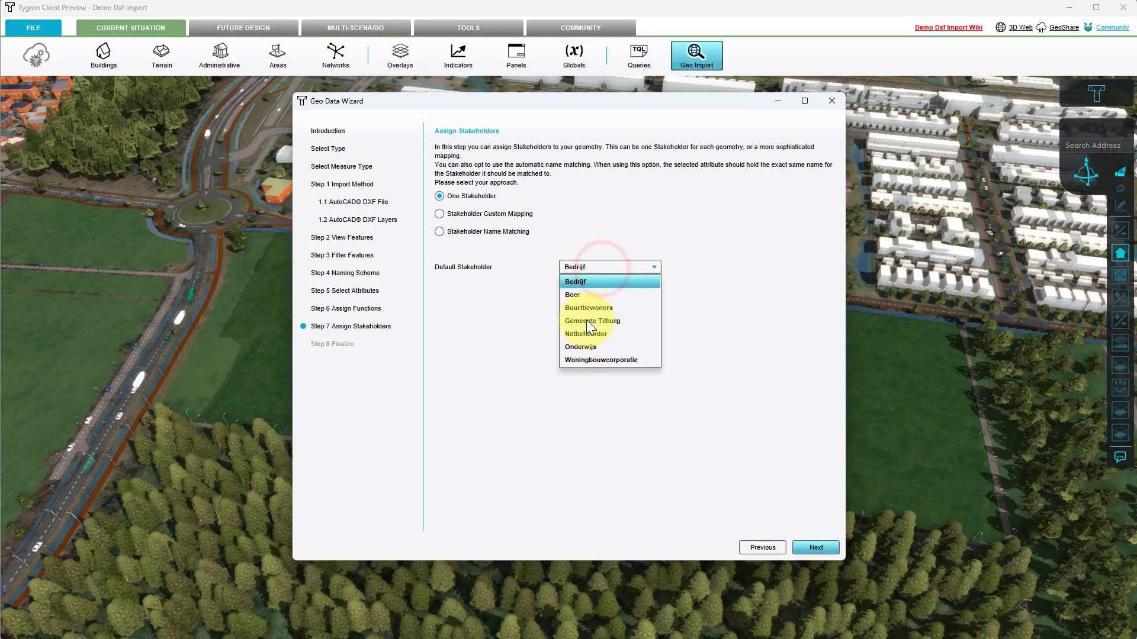
left_click(585, 310)
left_click(810, 544)
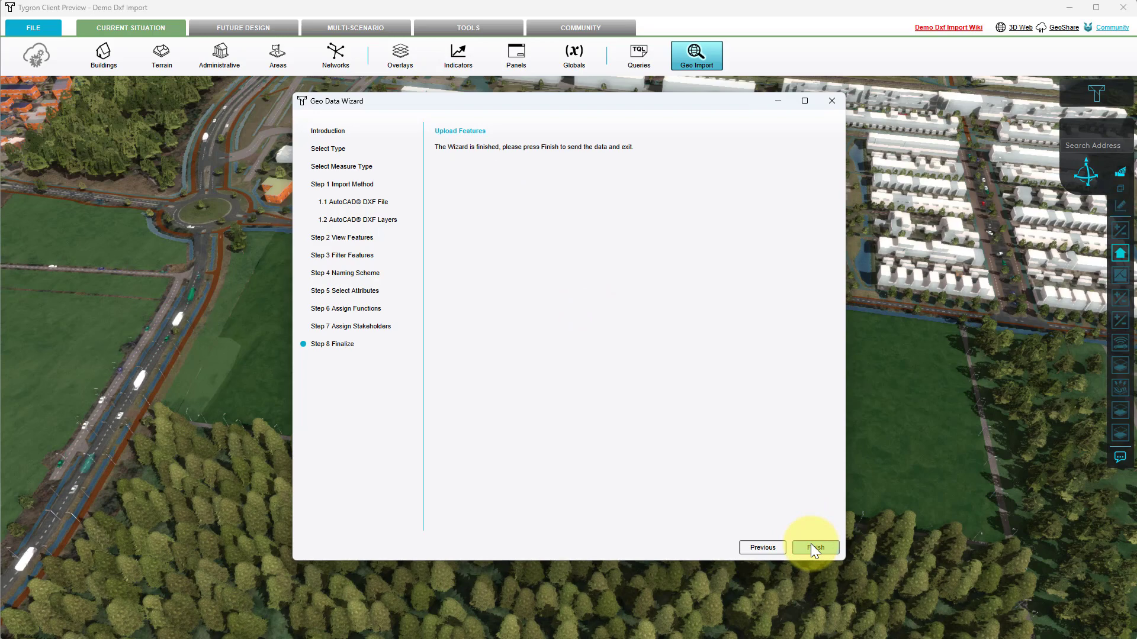
left_click(811, 545)
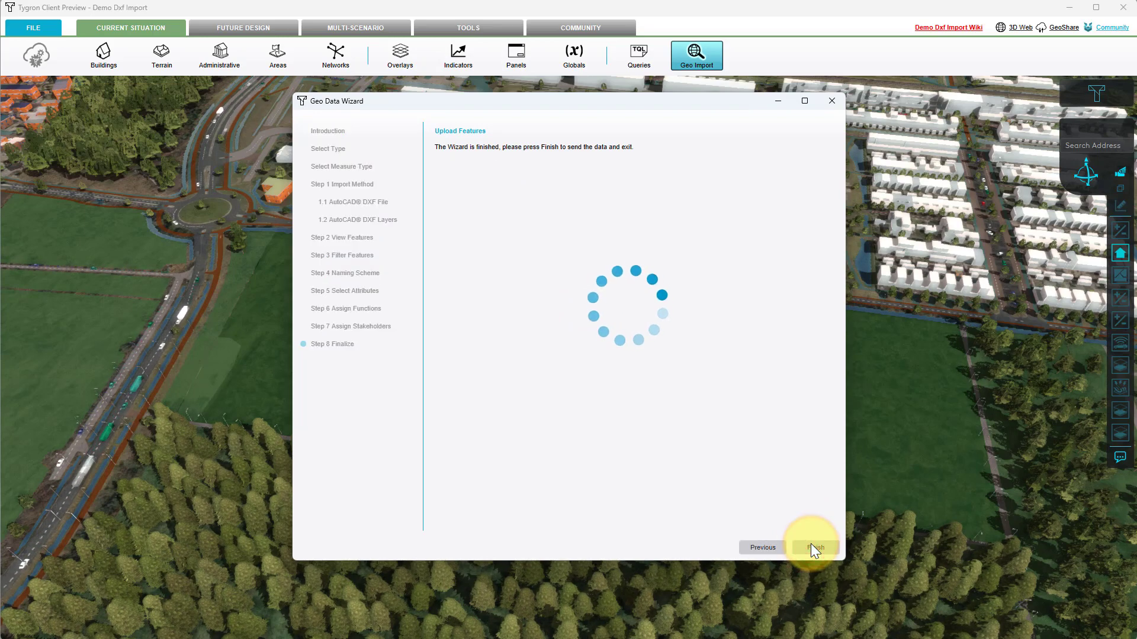
left_click(811, 545)
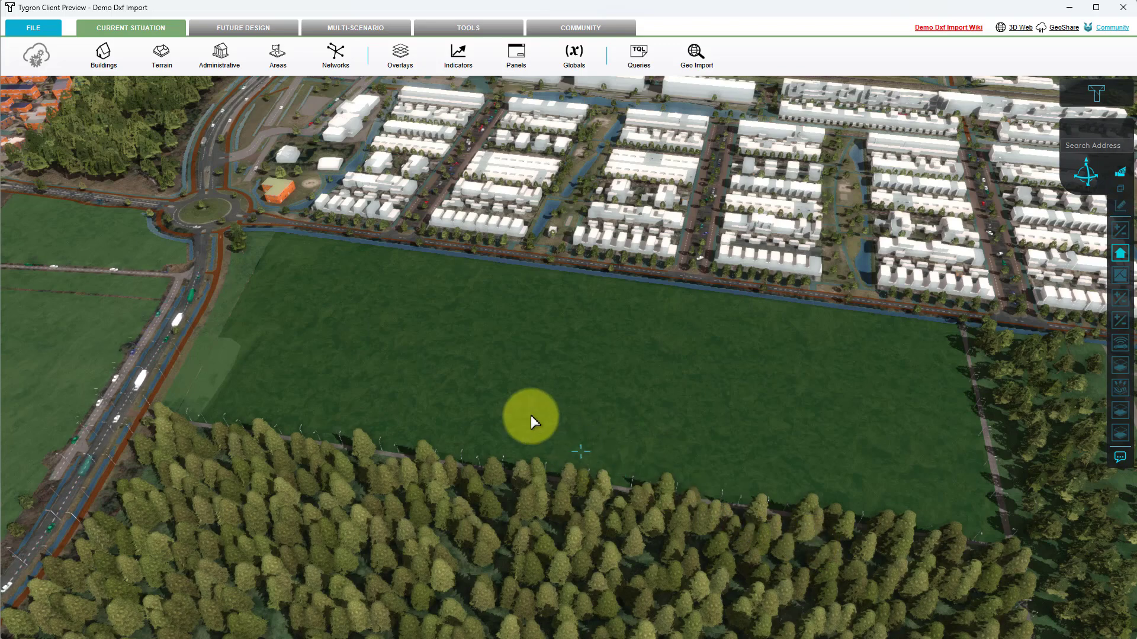
Step: Show the Future Design measures, select the imported measure named Measure, and activate it
left_click(242, 30)
left_click(231, 59)
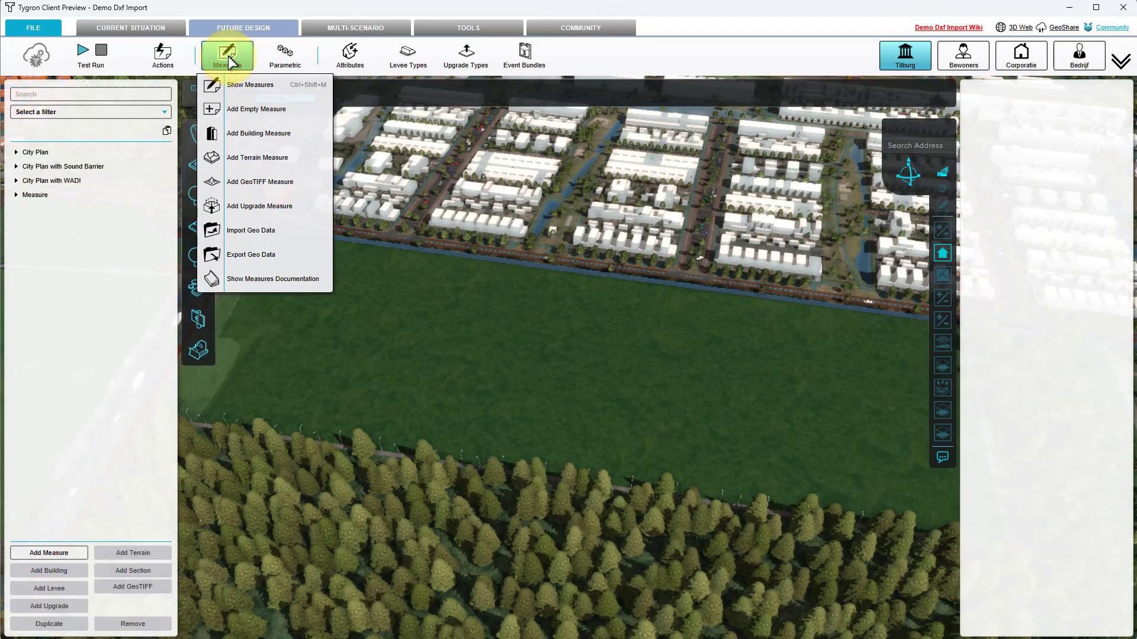
right_click(75, 181)
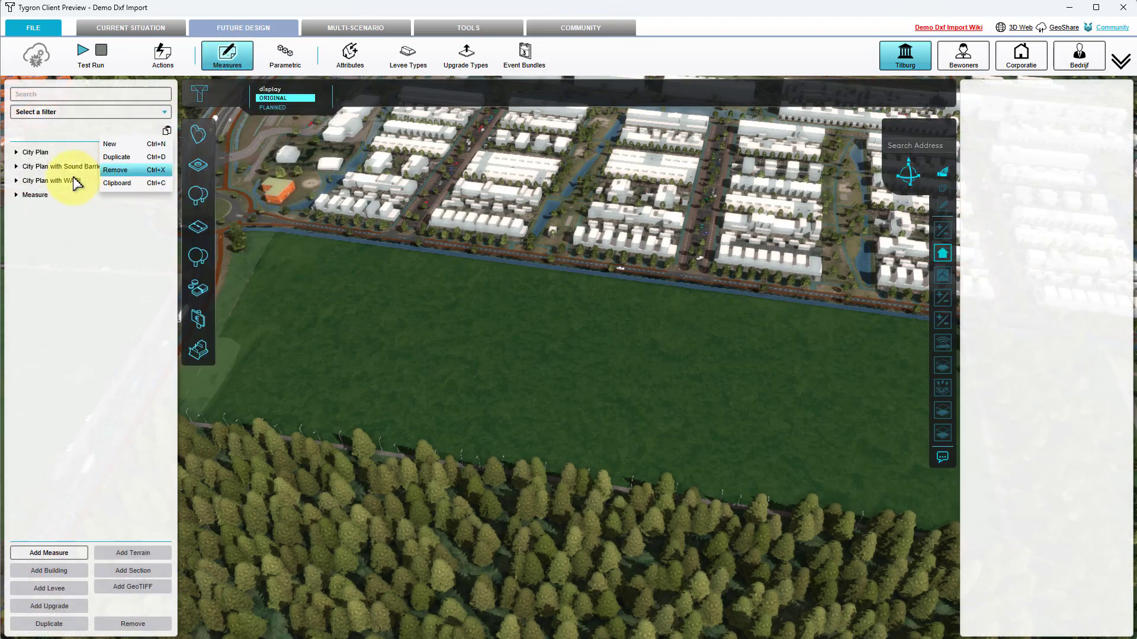
left_click(35, 195)
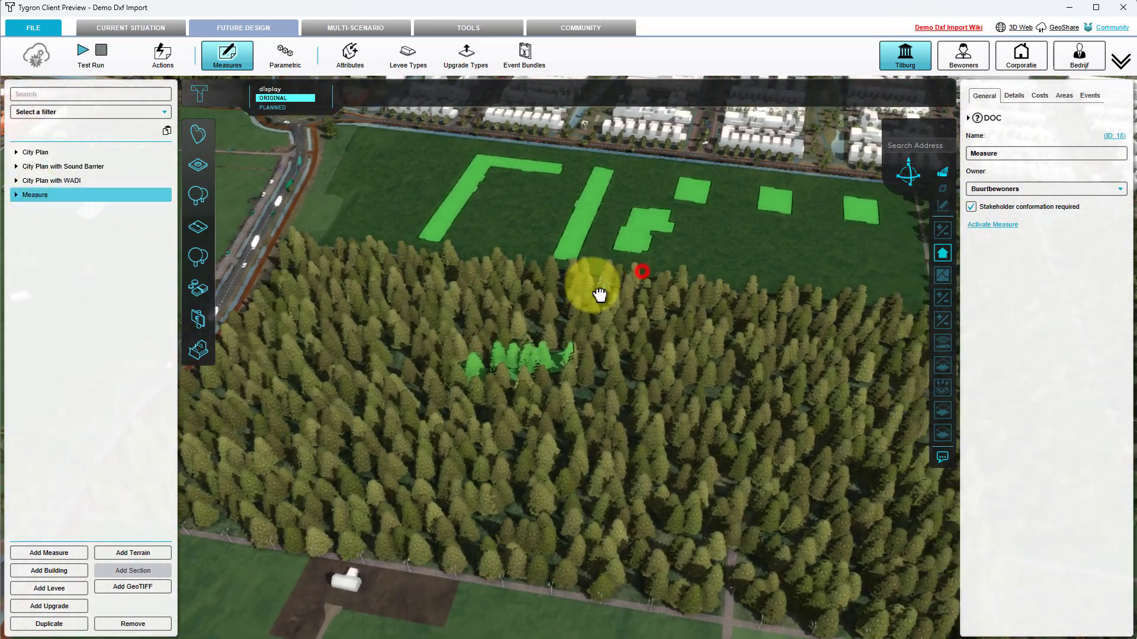
left_click_drag(598, 294, 561, 309)
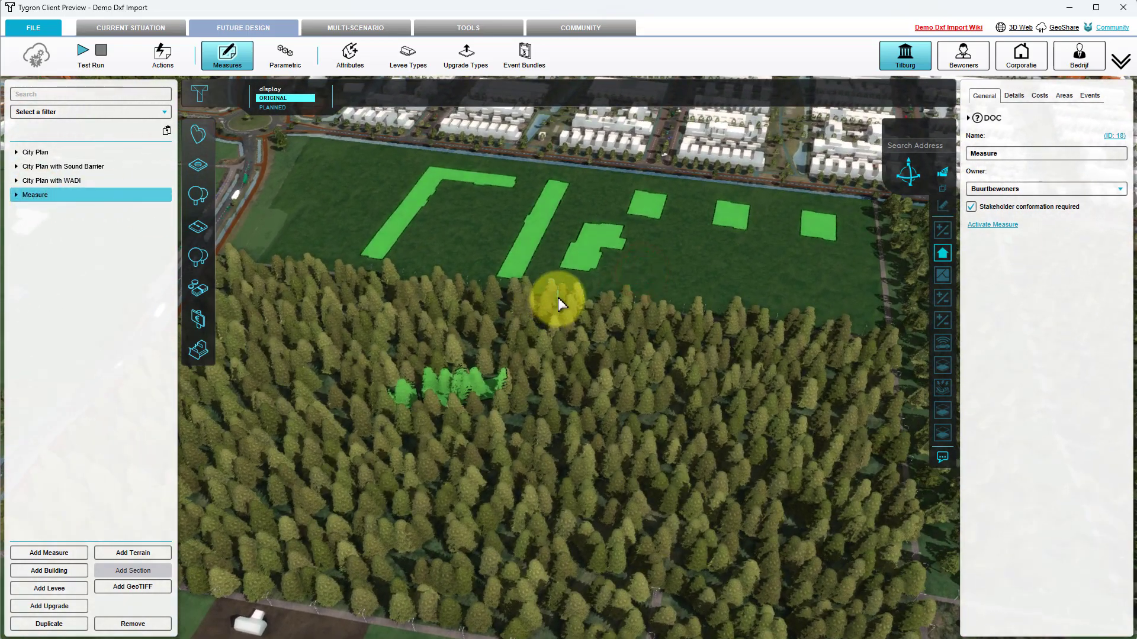
left_click(999, 231)
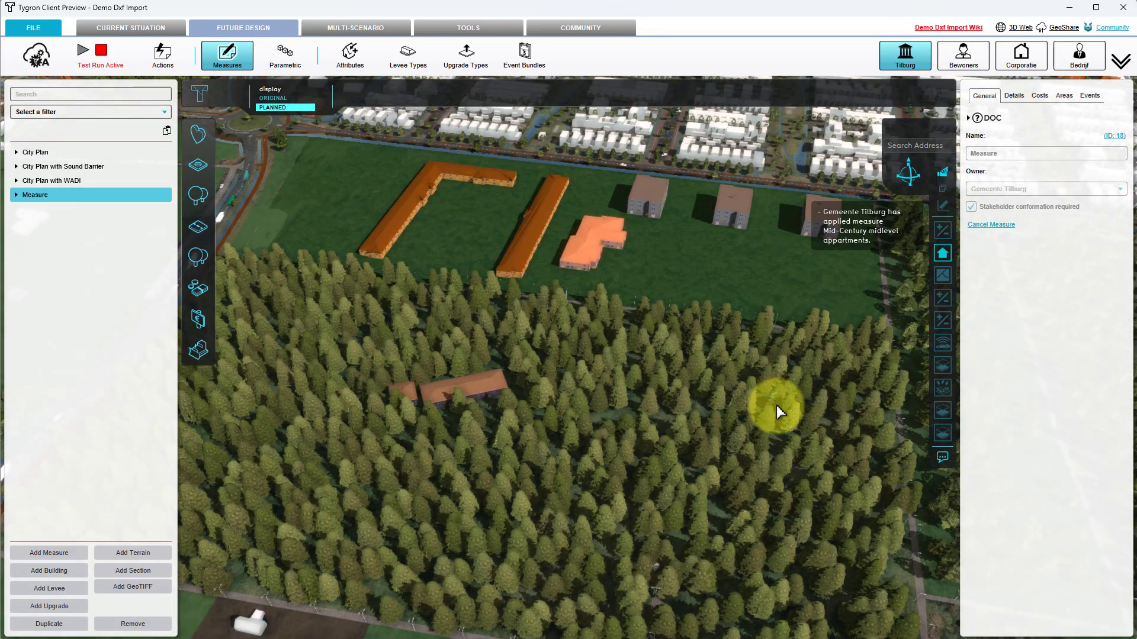
Step: Examine the activated measure's planned buildings in the 3D scene from several angles and distances
left_click_drag(773, 406, 606, 440)
middle_click_drag(607, 440, 710, 360)
scroll(711, 359, "up", 5)
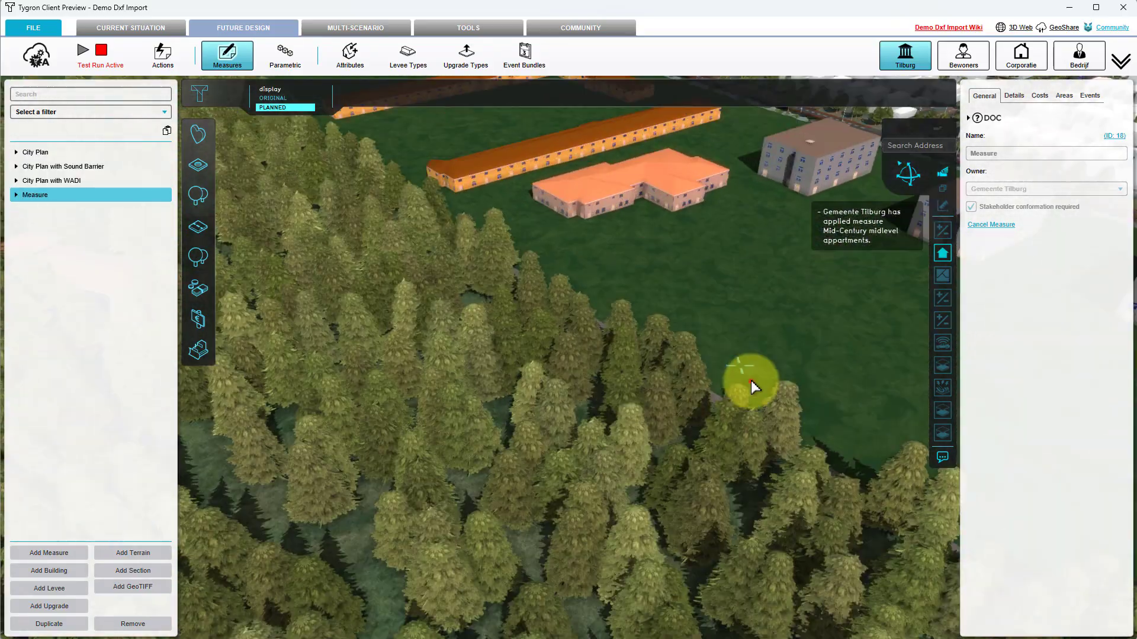
left_click_drag(750, 382, 432, 475)
middle_click_drag(519, 471, 363, 456)
scroll(484, 461, "down", 5)
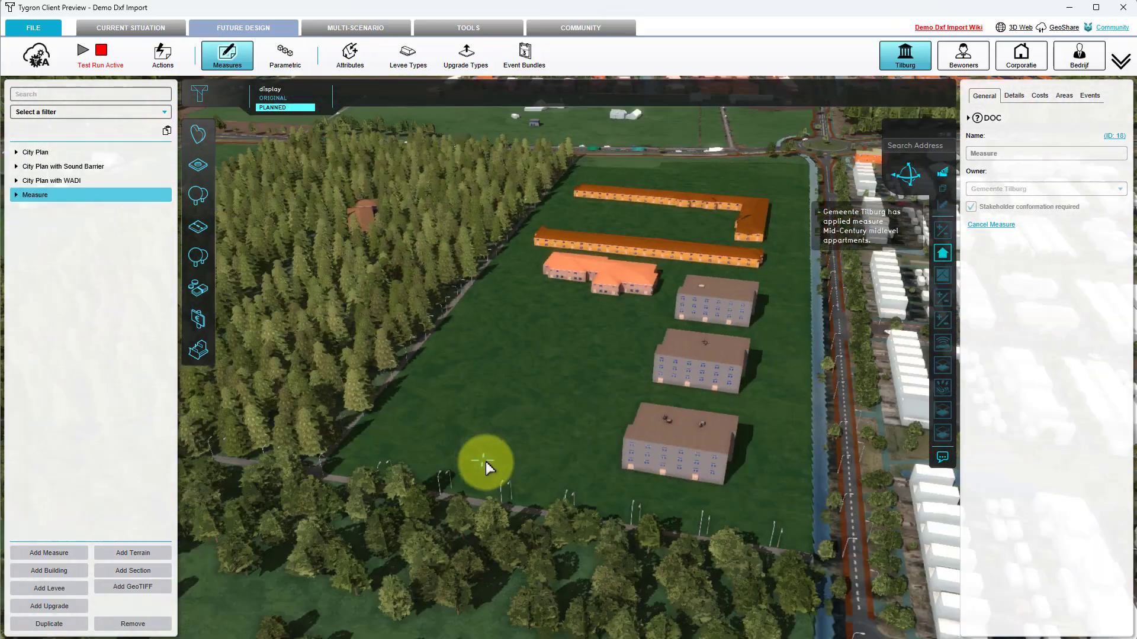
middle_click_drag(487, 467, 560, 484)
left_click_drag(361, 421, 503, 471)
middle_click_drag(503, 470, 650, 501)
left_click_drag(657, 496, 492, 493)
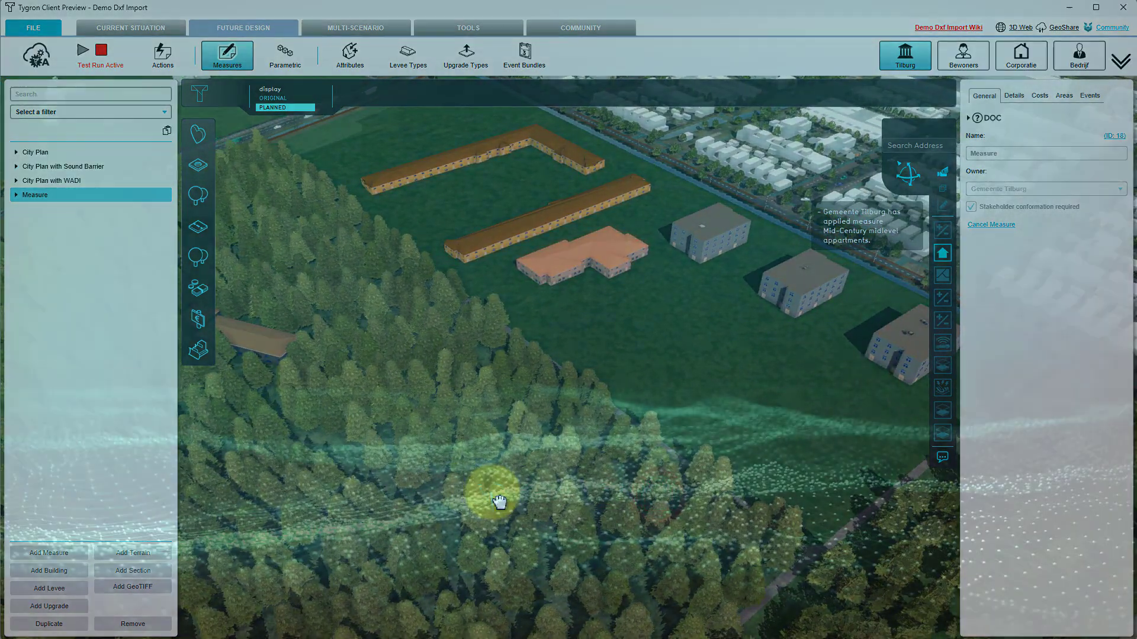